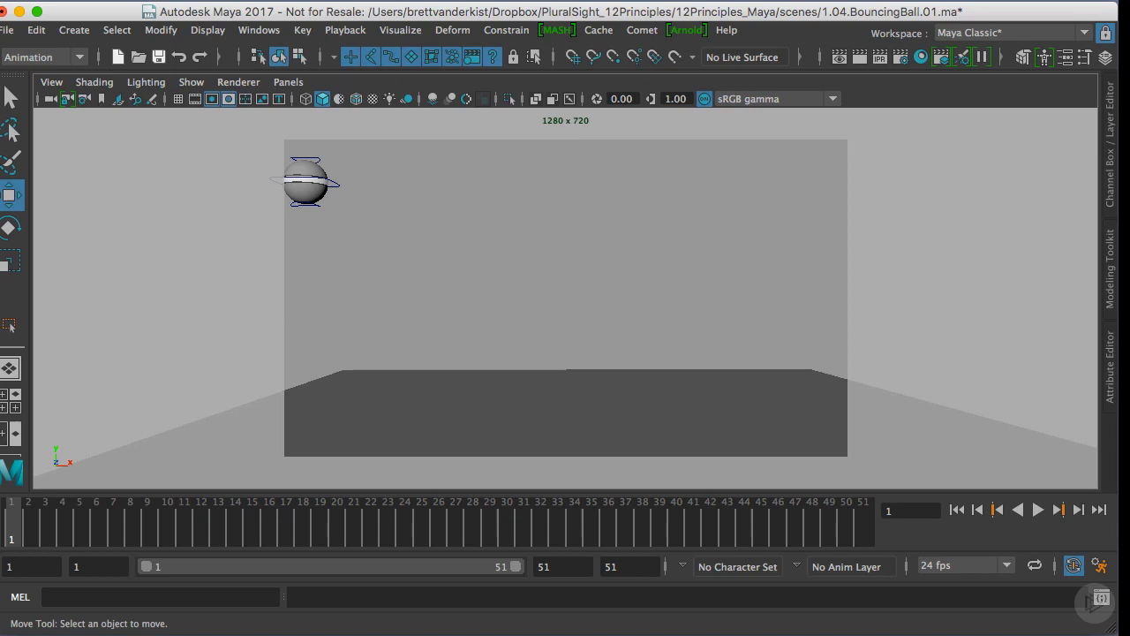
# Turn on Image Planes to show the bounce reference, then select Ball_rig:mainCtrl.
pyautogui.click(192, 83)
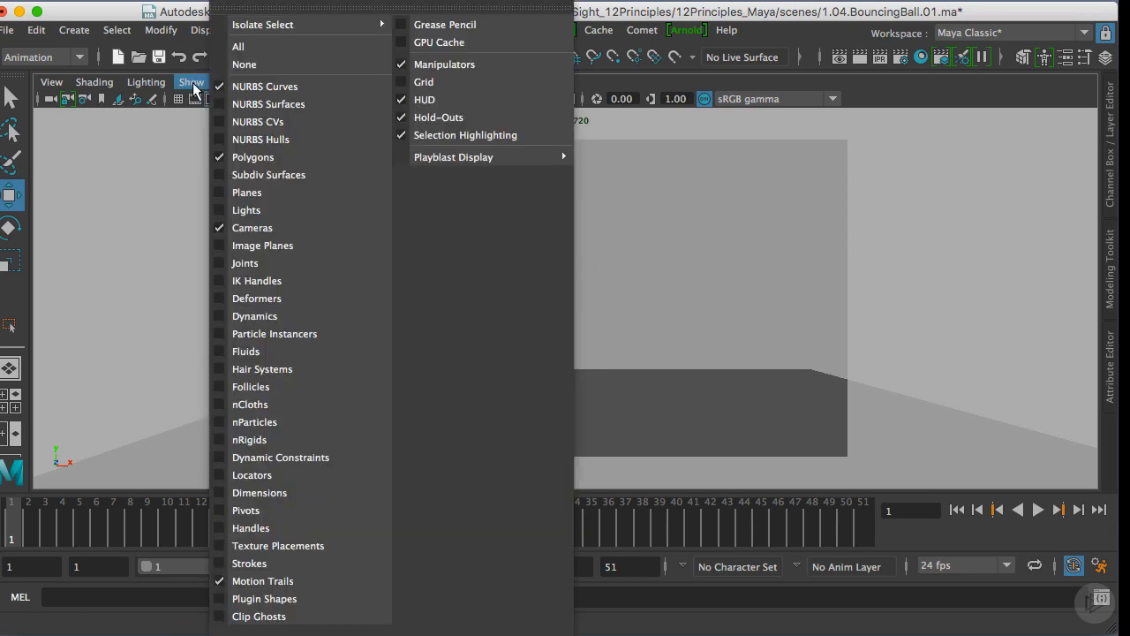
pyautogui.click(221, 245)
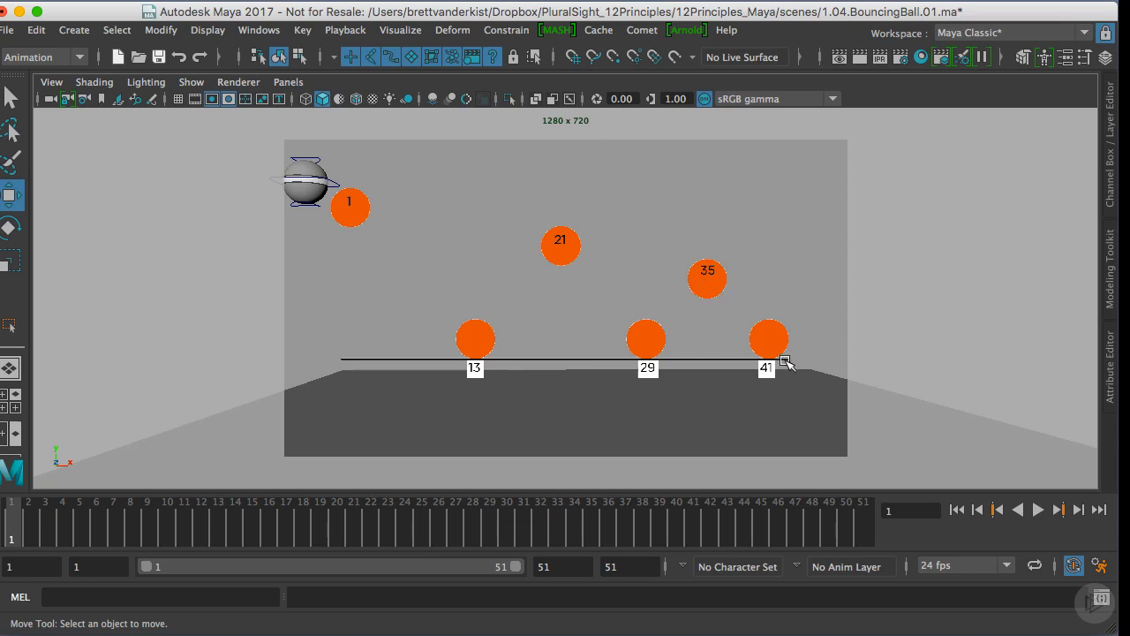
pyautogui.click(327, 179)
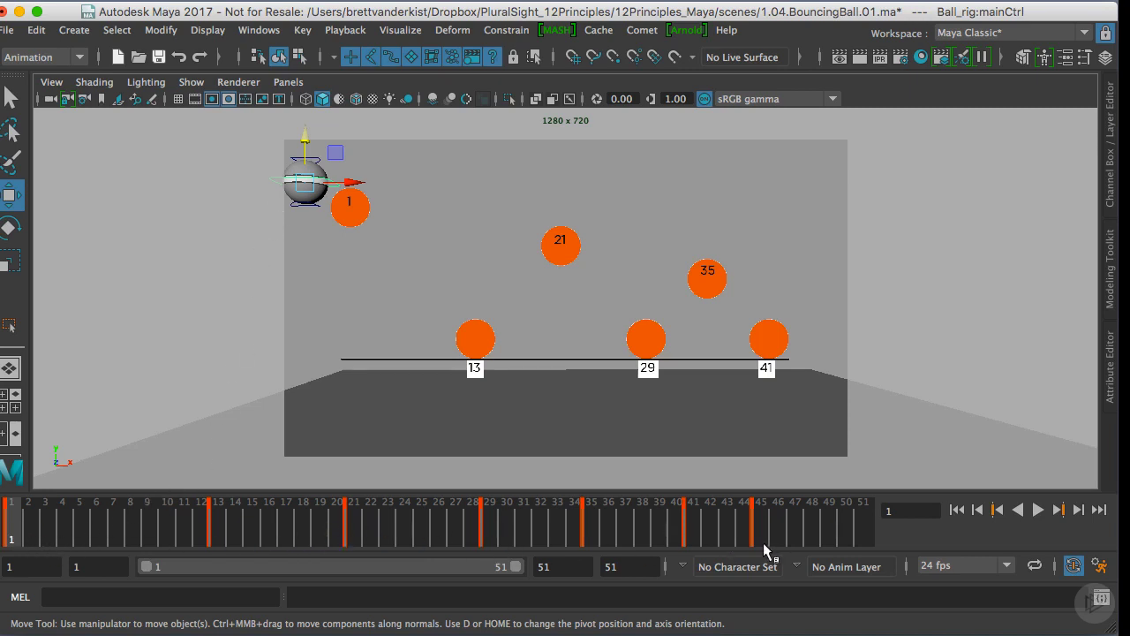
# Turn off the reference image plane, play and stop the bounce, then bring up the Graph Editor.
pyautogui.click(193, 83)
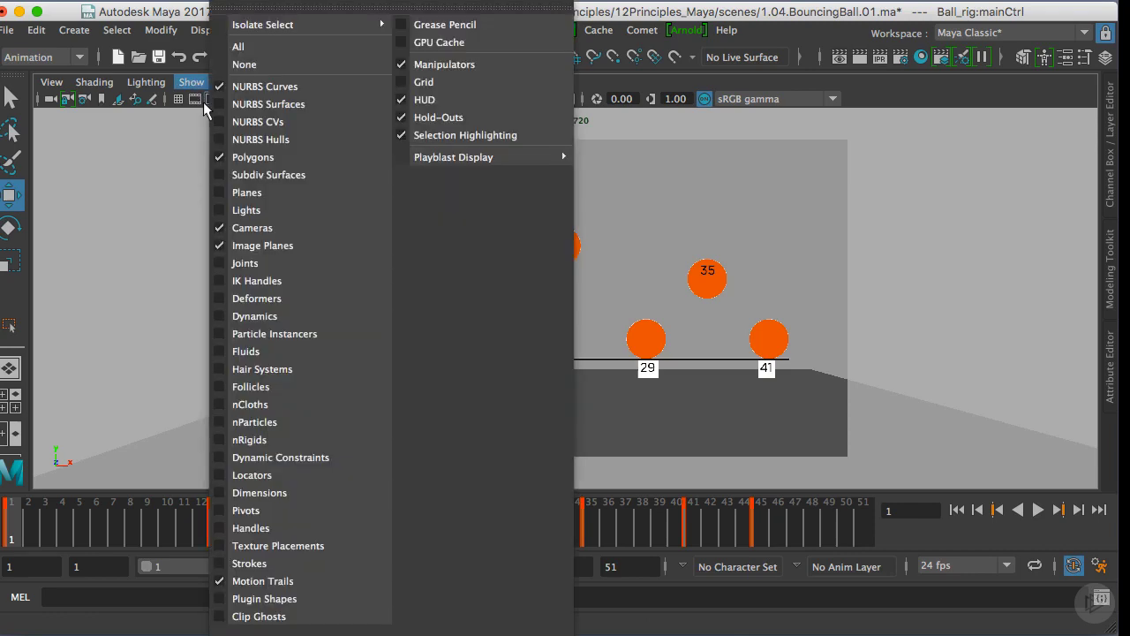
pyautogui.click(225, 247)
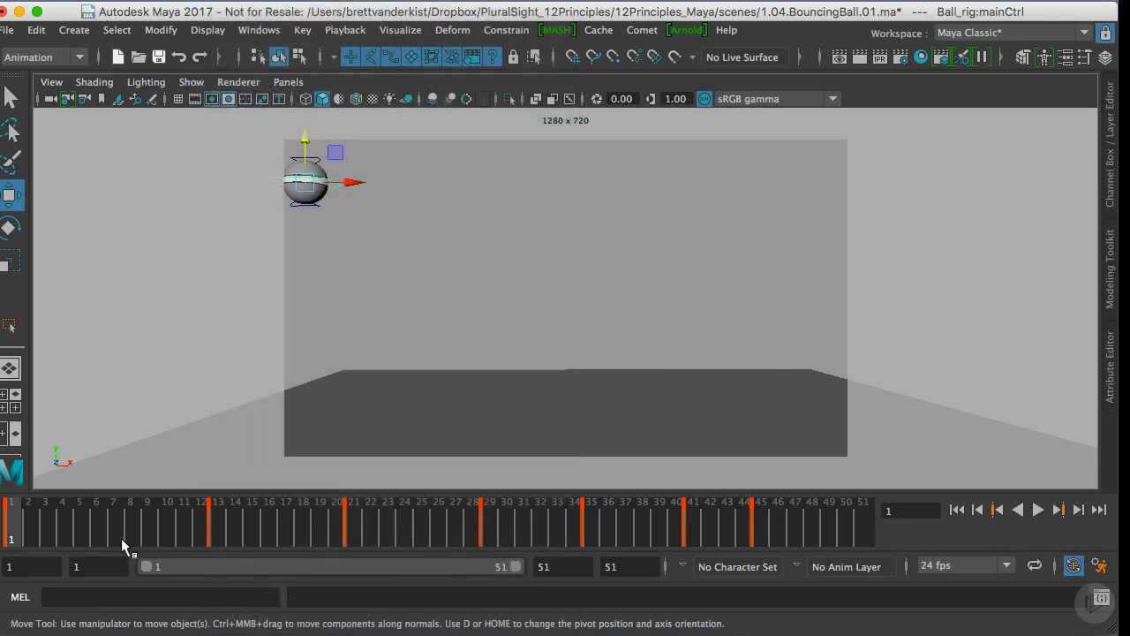
pyautogui.click(1038, 509)
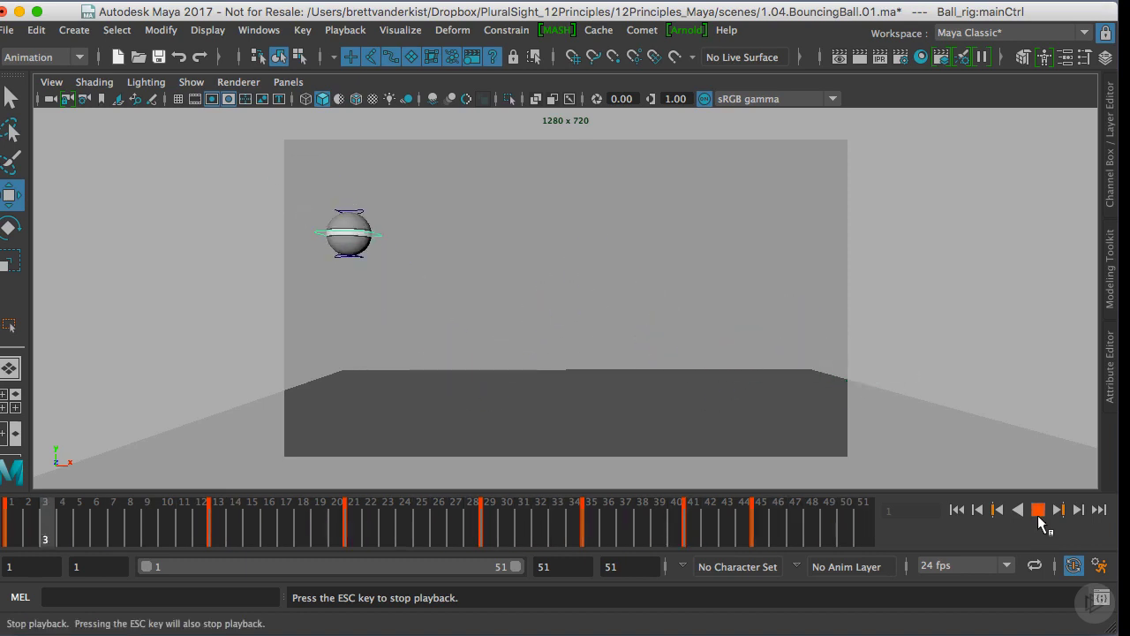
pyautogui.click(1039, 512)
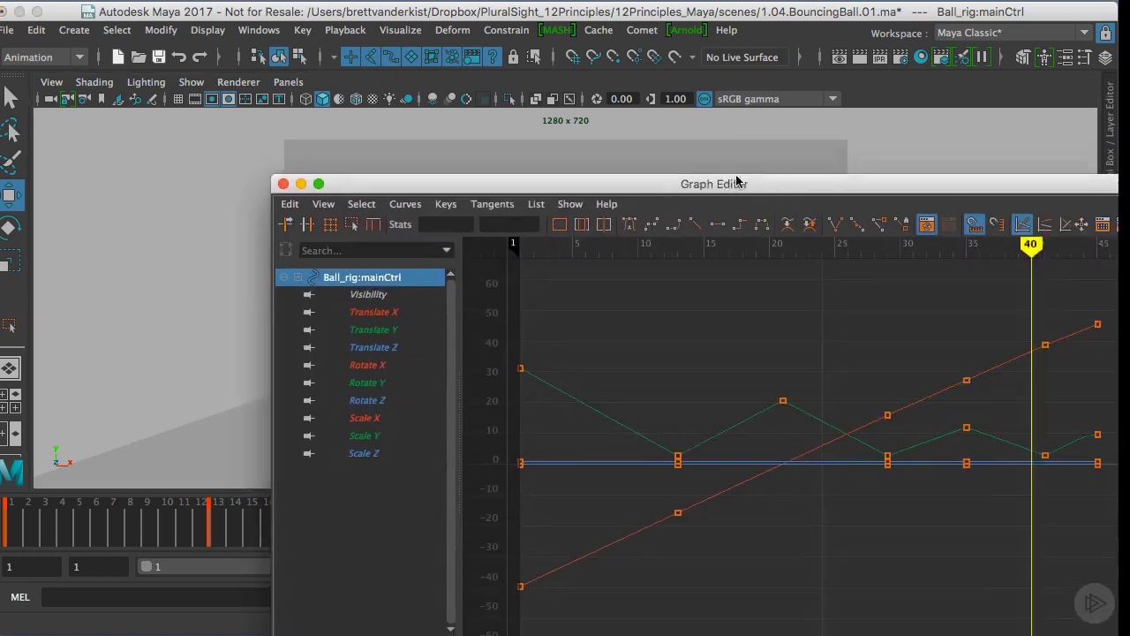
pyautogui.moveTo(767, 183); pyautogui.dragTo(636, 111)
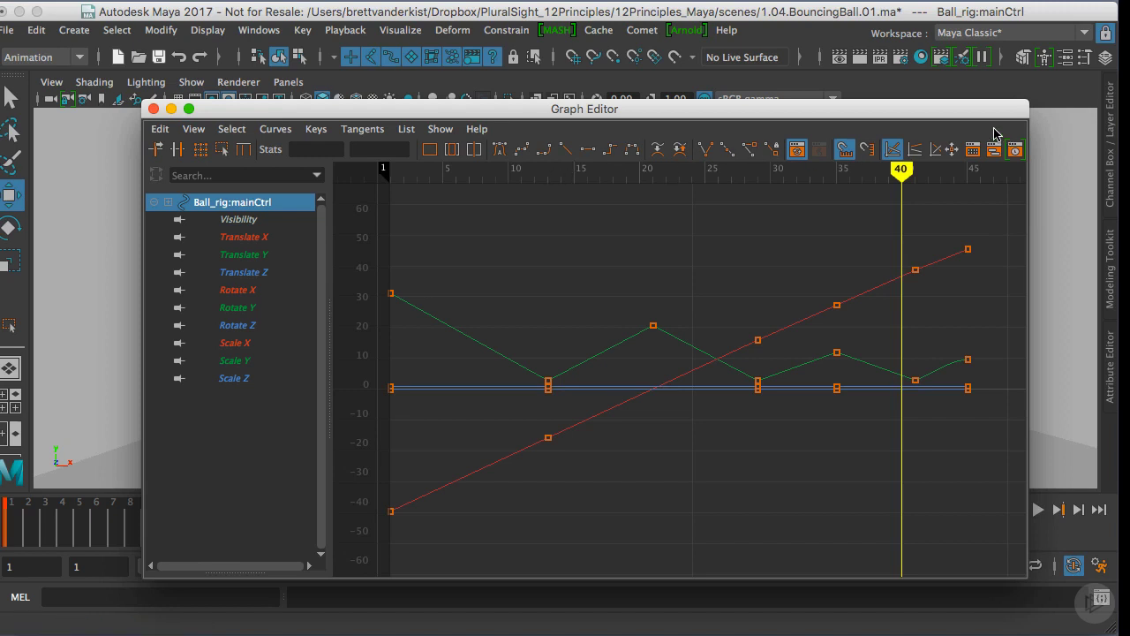
# Close the Graph Editor and start the ball bounce playing from the time slider.
pyautogui.click(152, 108)
pyautogui.click(1023, 518)
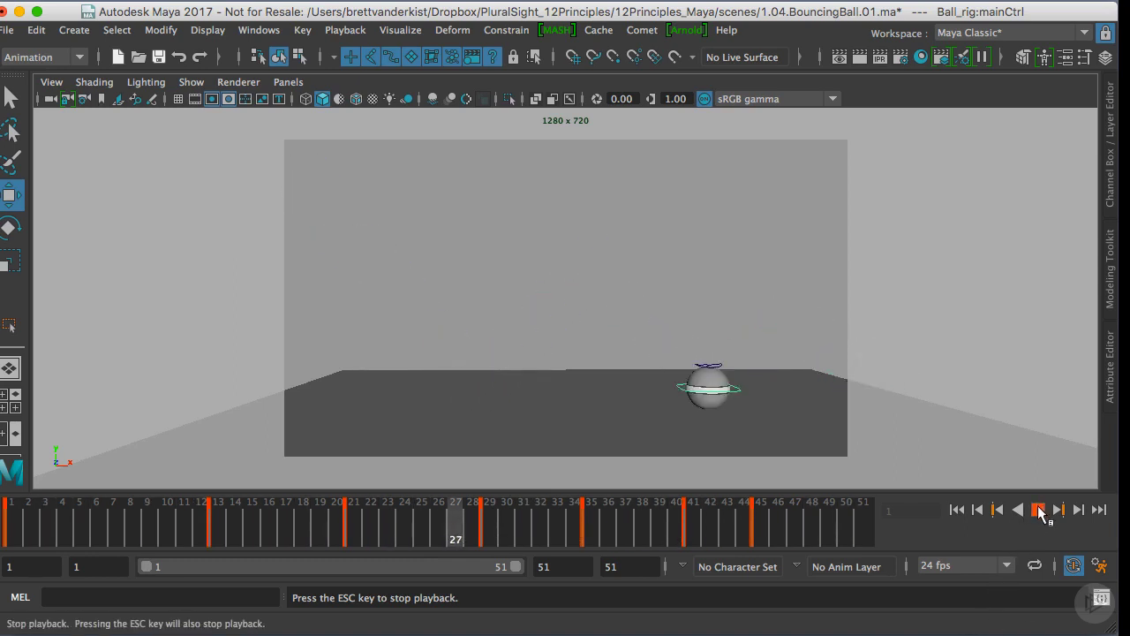
# Stop playback, reopen and enlarge the Graph Editor, and isolate the Translate Y curve.
pyautogui.click(1038, 509)
pyautogui.moveTo(908, 147); pyautogui.dragTo(311, 151)
pyautogui.moveTo(513, 298); pyautogui.dragTo(679, 444)
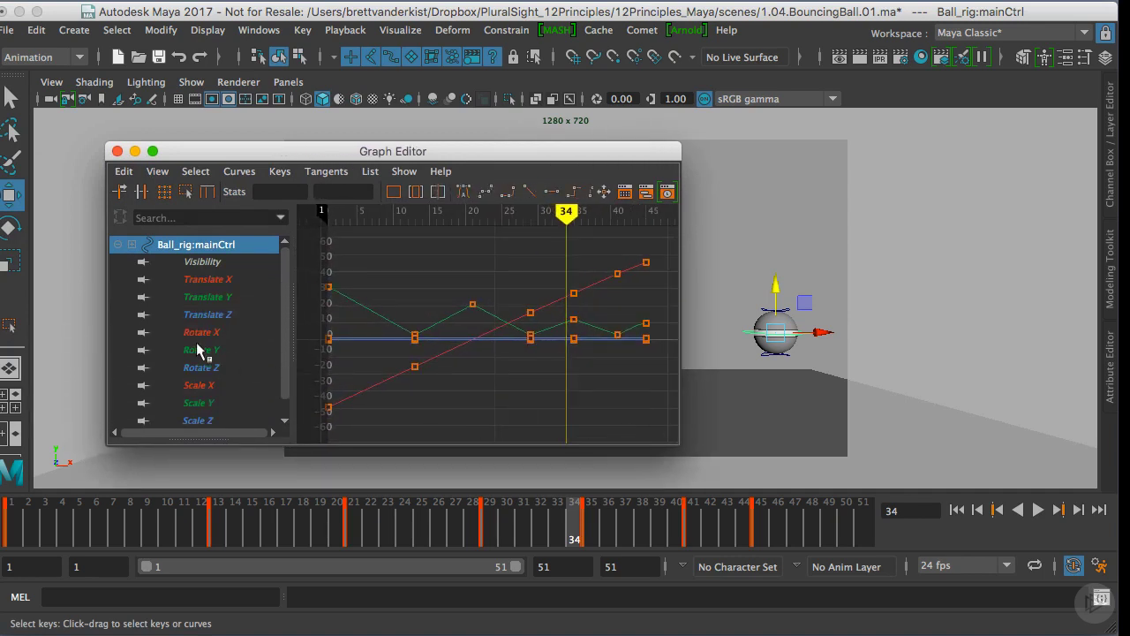
pyautogui.click(219, 298)
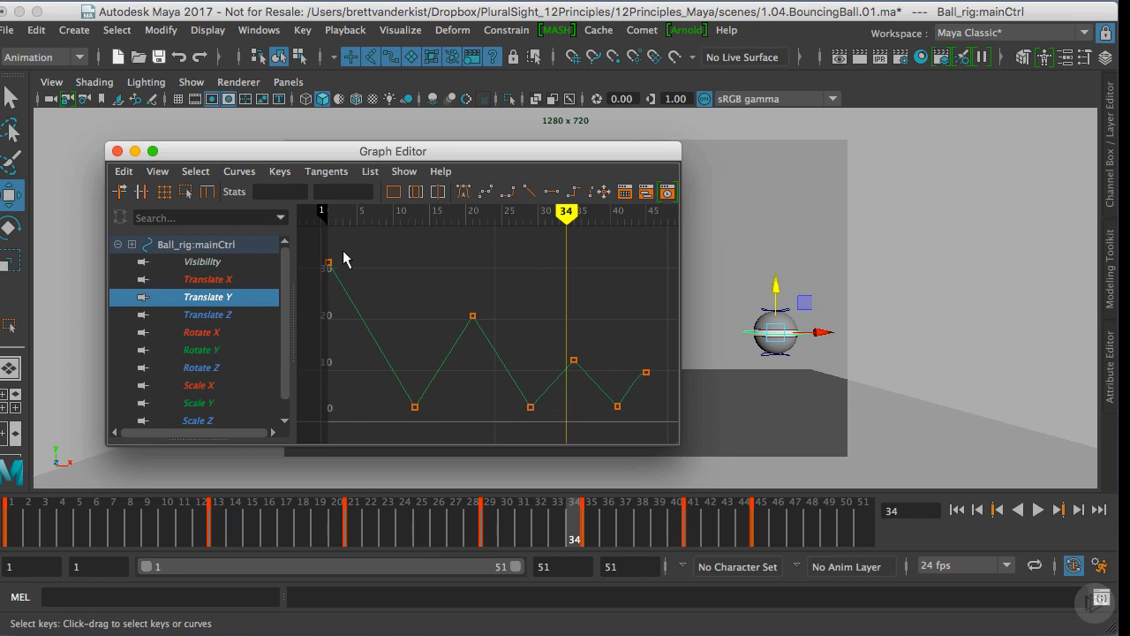
# Give the frame-1 start key and the frame-21 peak key flat tangents.
pyautogui.moveTo(309, 282); pyautogui.dragTo(310, 281)
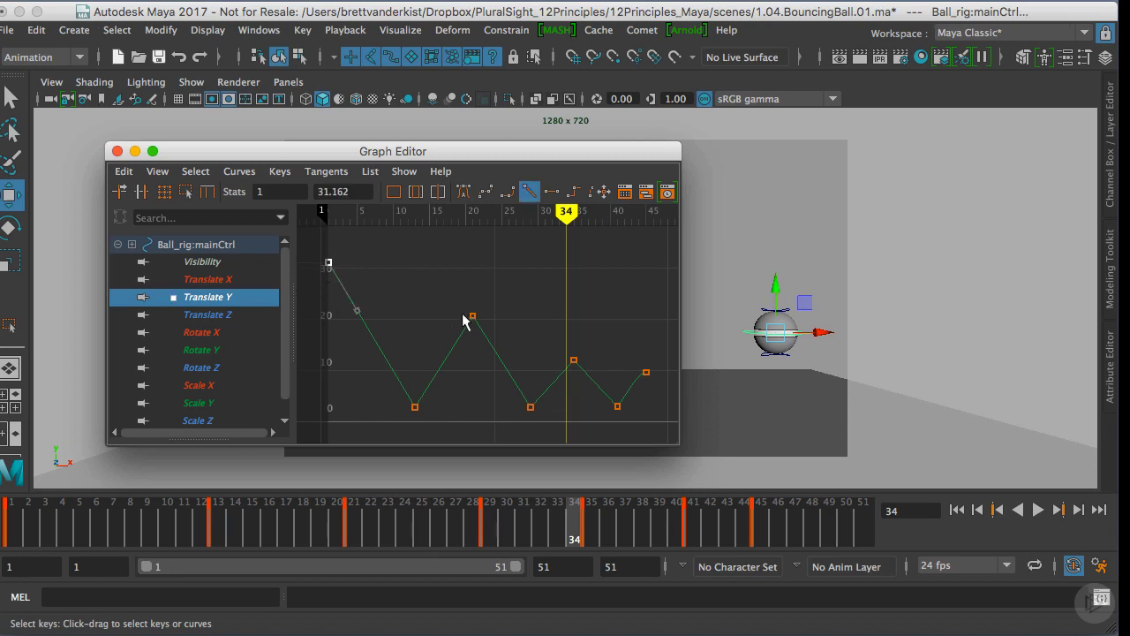
pyautogui.click(551, 191)
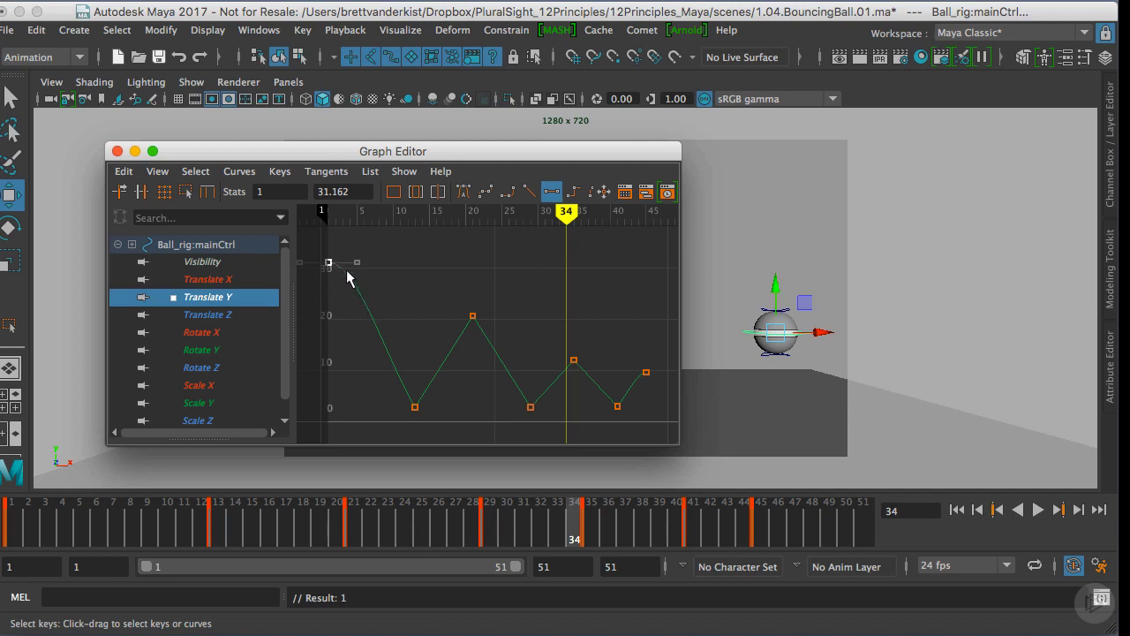
pyautogui.moveTo(498, 328); pyautogui.dragTo(500, 331)
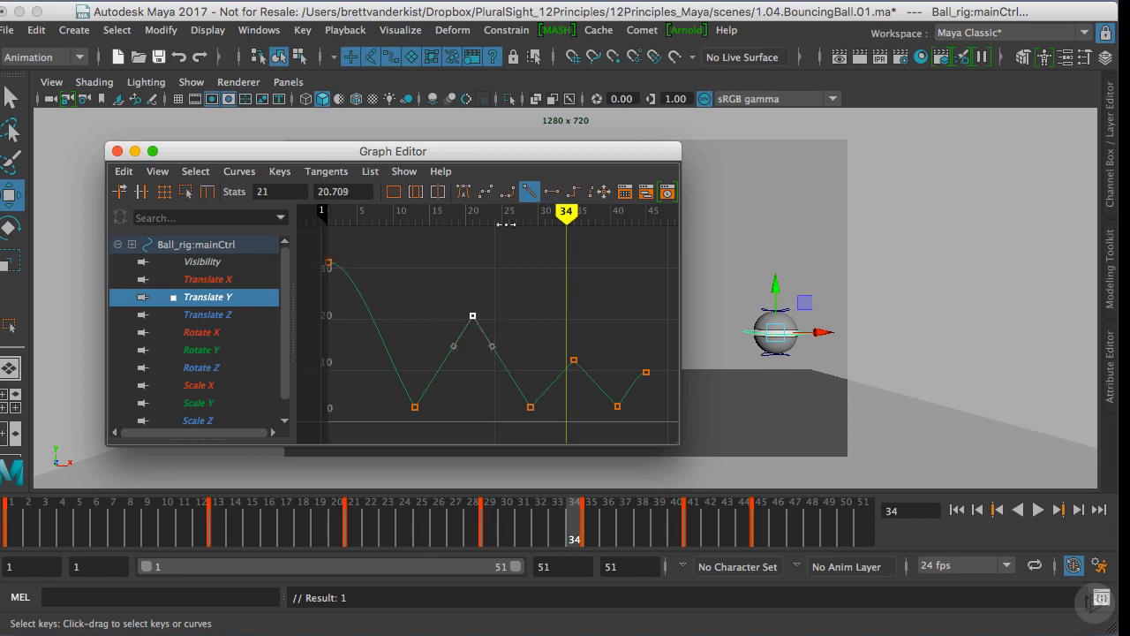
pyautogui.click(552, 191)
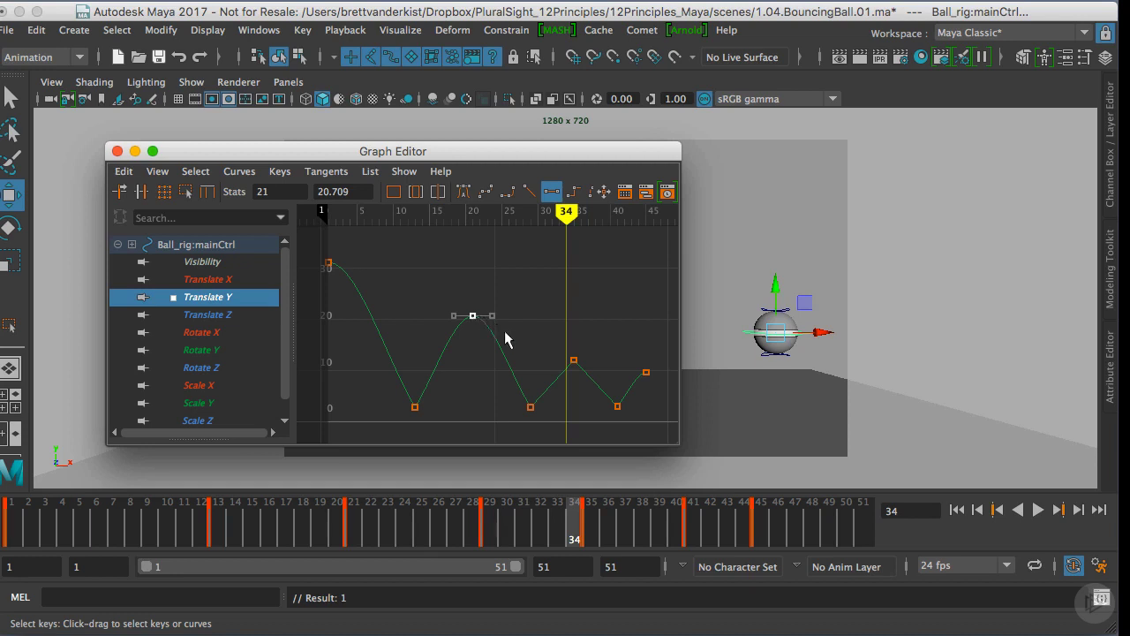
# Give the frame-34 and frame-45 peak keys flat tangents and move the Graph Editor aside.
pyautogui.click(574, 361)
pyautogui.keyDown('shift'); pyautogui.moveTo(632, 358); pyautogui.dragTo(660, 385); pyautogui.keyUp('shift')
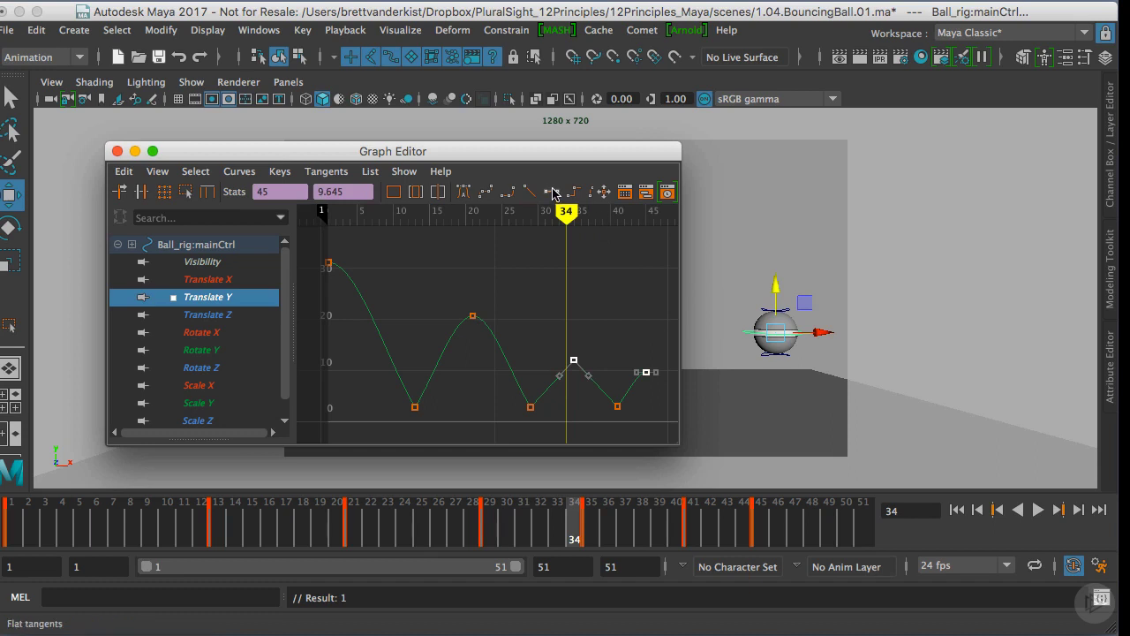
pyautogui.click(551, 192)
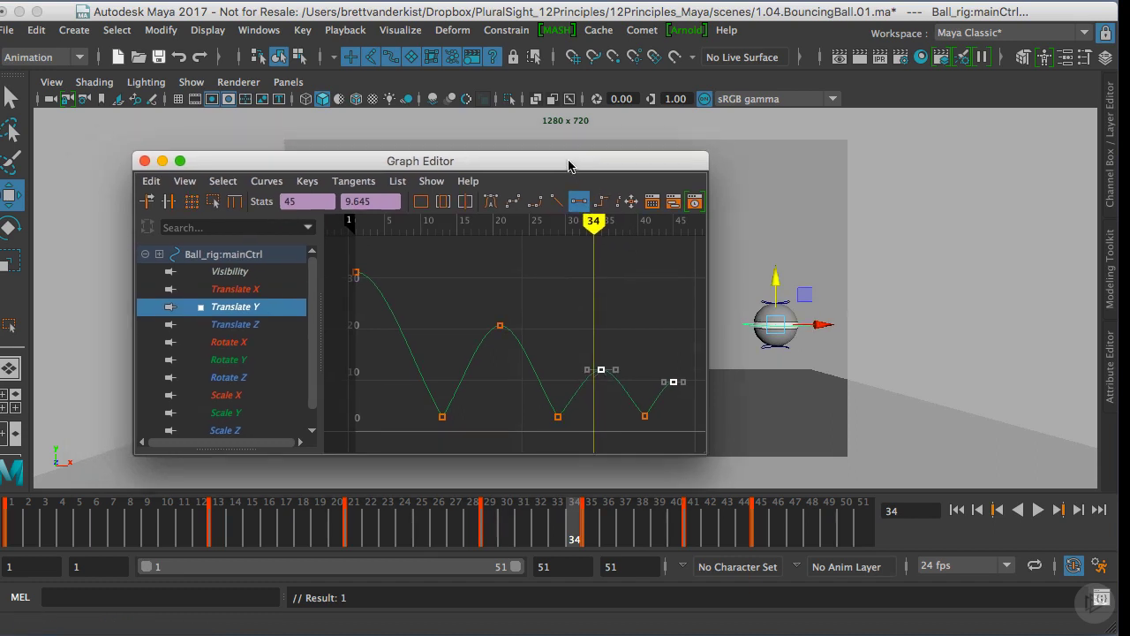
pyautogui.moveTo(568, 166); pyautogui.dragTo(1129, 177)
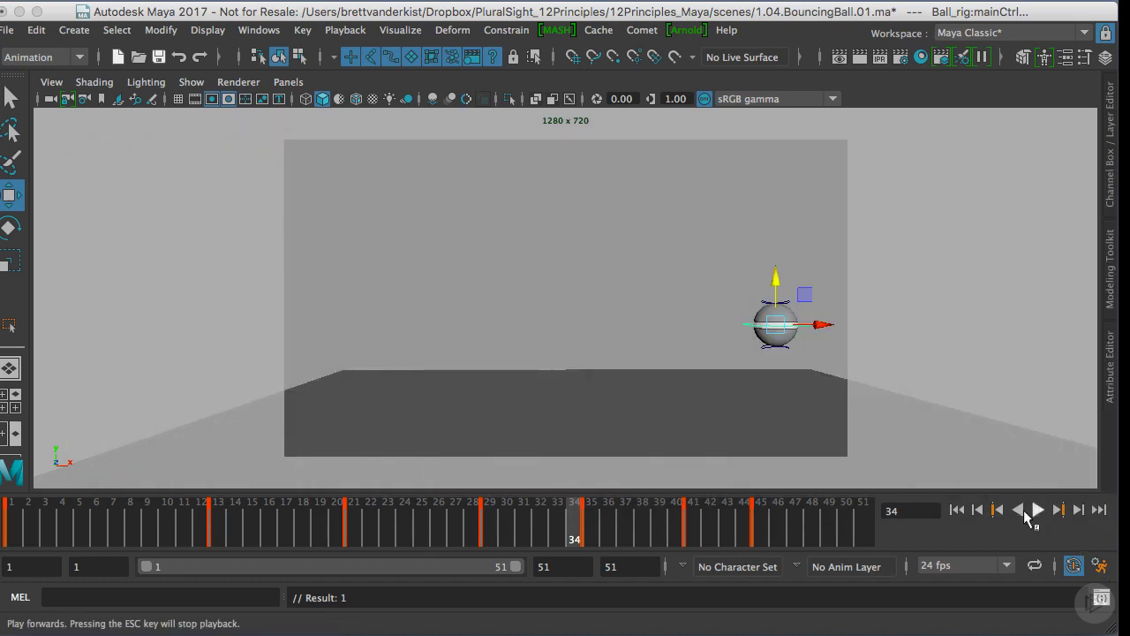
# Play the eased bounce, stop it, and return the ball to frame 1.
pyautogui.click(1026, 512)
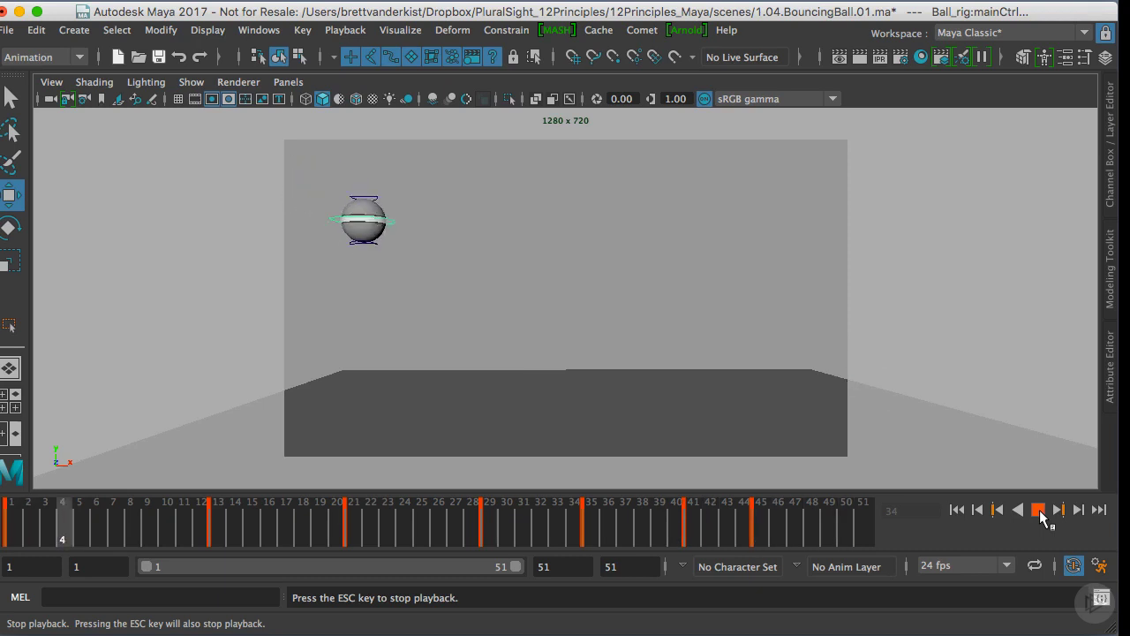
pyautogui.click(1039, 510)
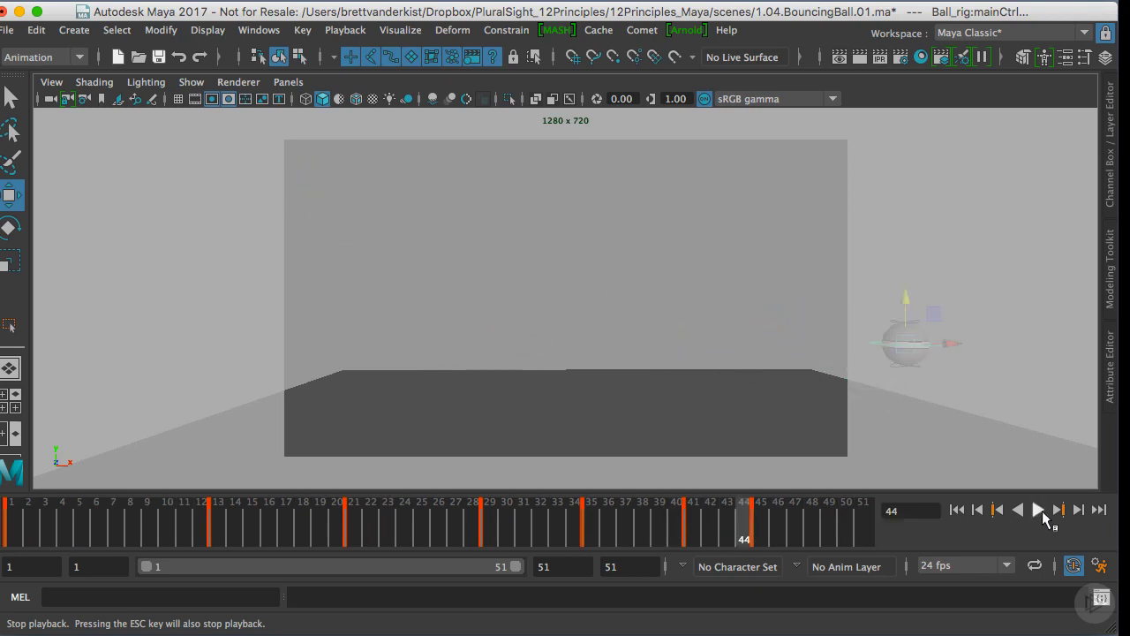
pyautogui.click(9, 530)
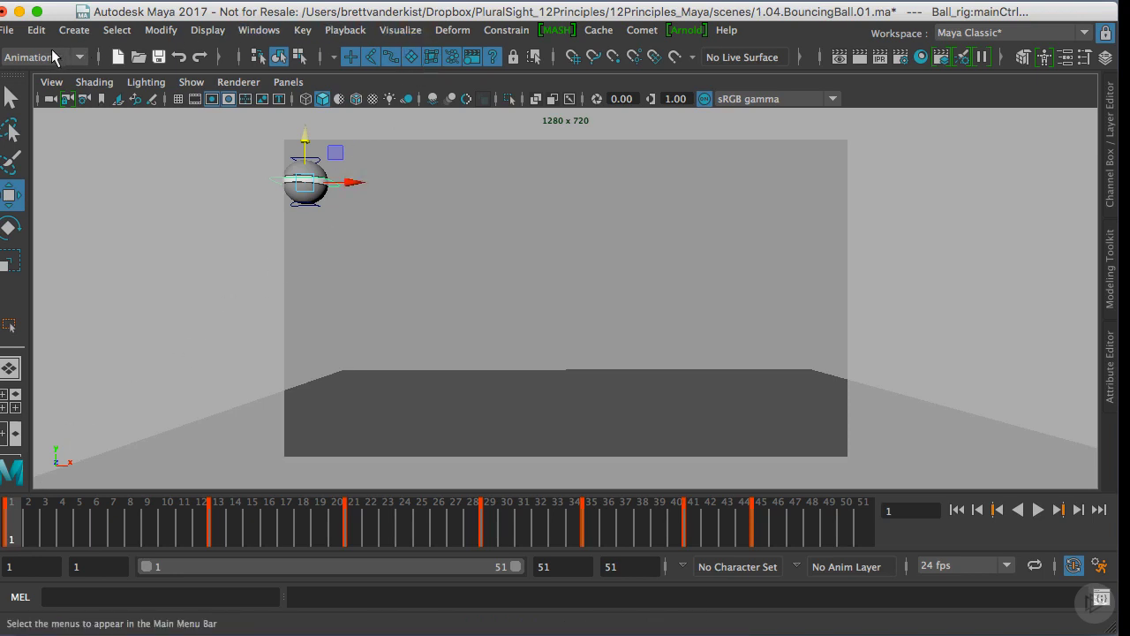
# Create an editable motion trail for the ball control from the Animation menu set's Visualize menu.
pyautogui.click(81, 57)
pyautogui.click(60, 113)
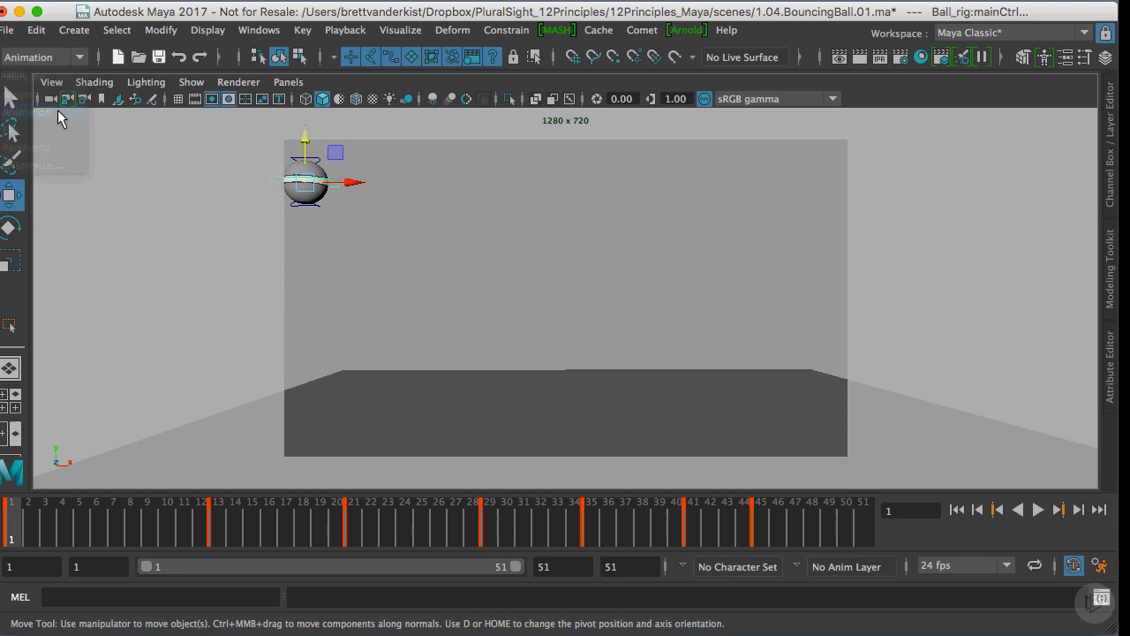
pyautogui.click(409, 34)
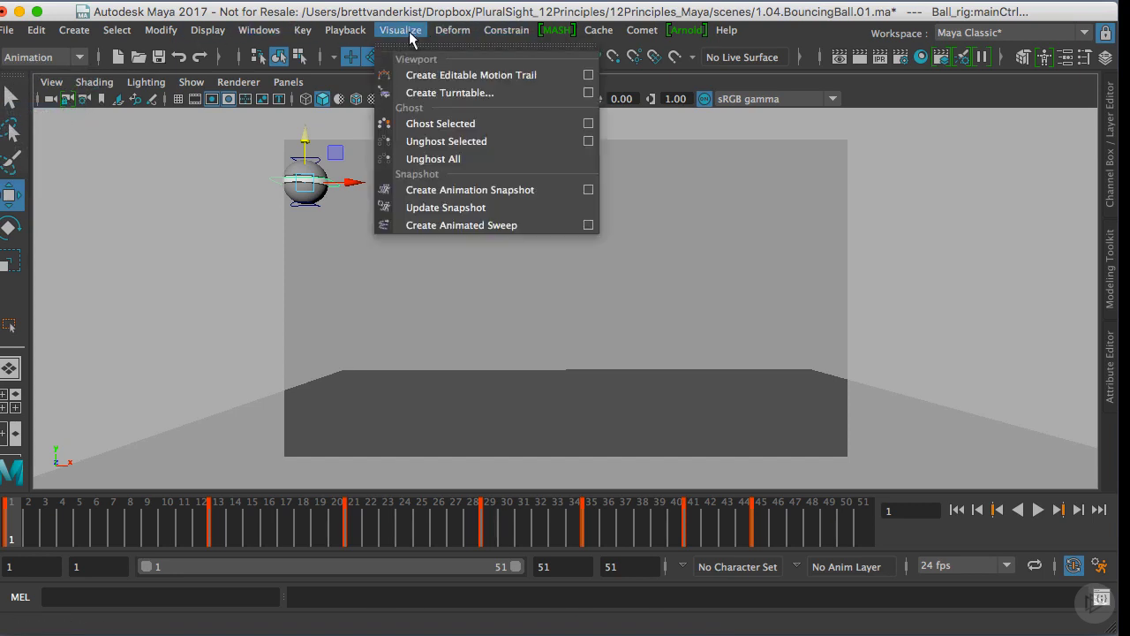
pyautogui.click(536, 78)
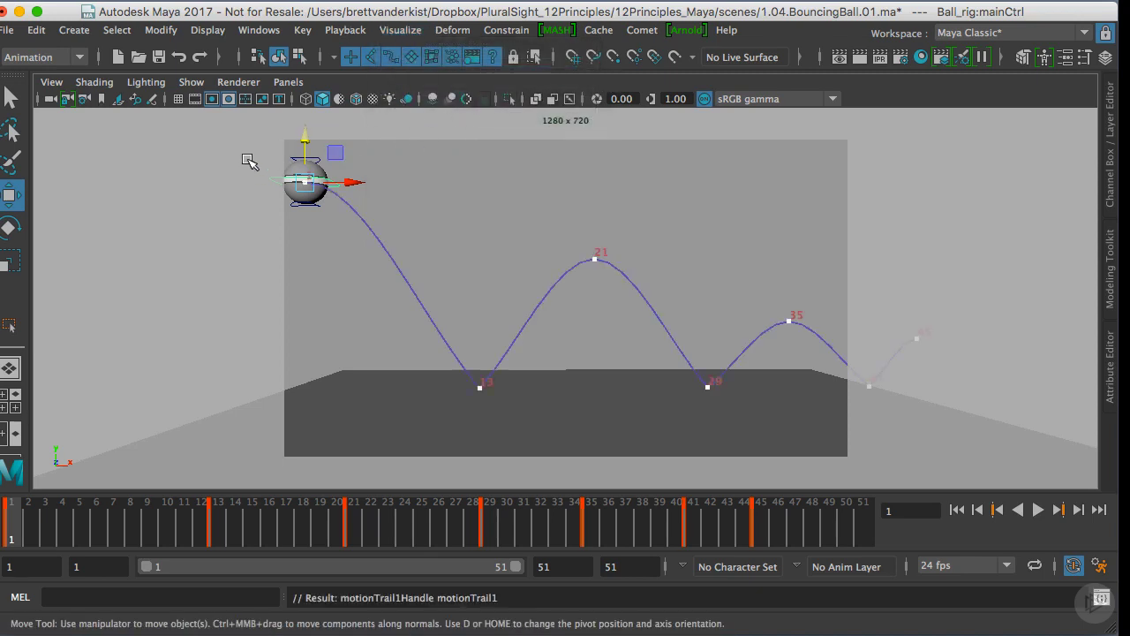
pyautogui.click(192, 81)
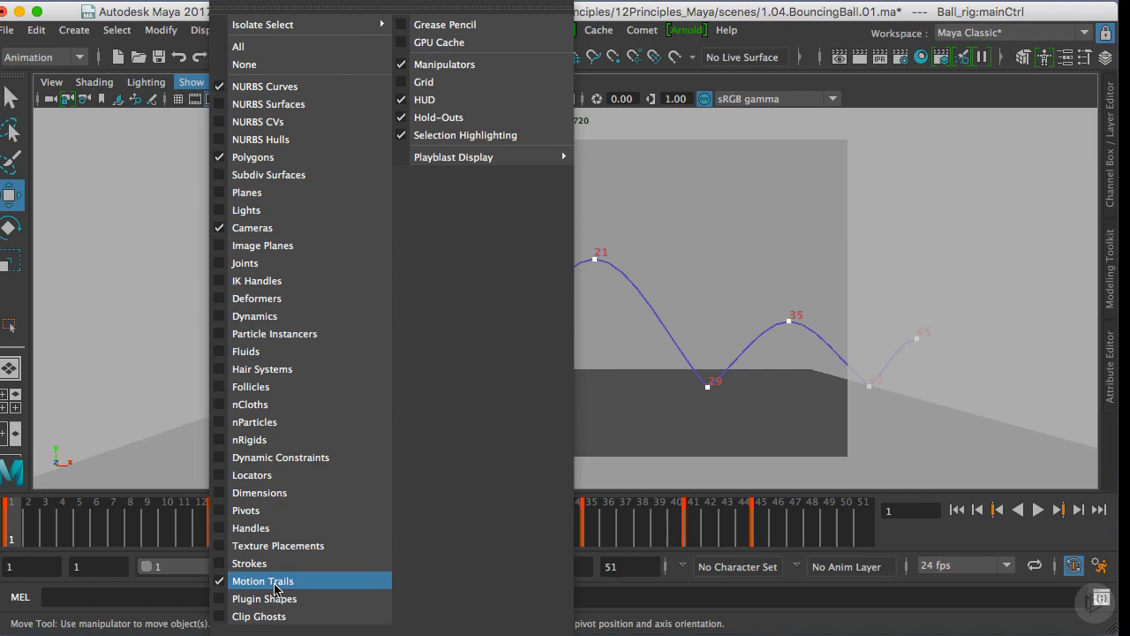
pyautogui.click(694, 529)
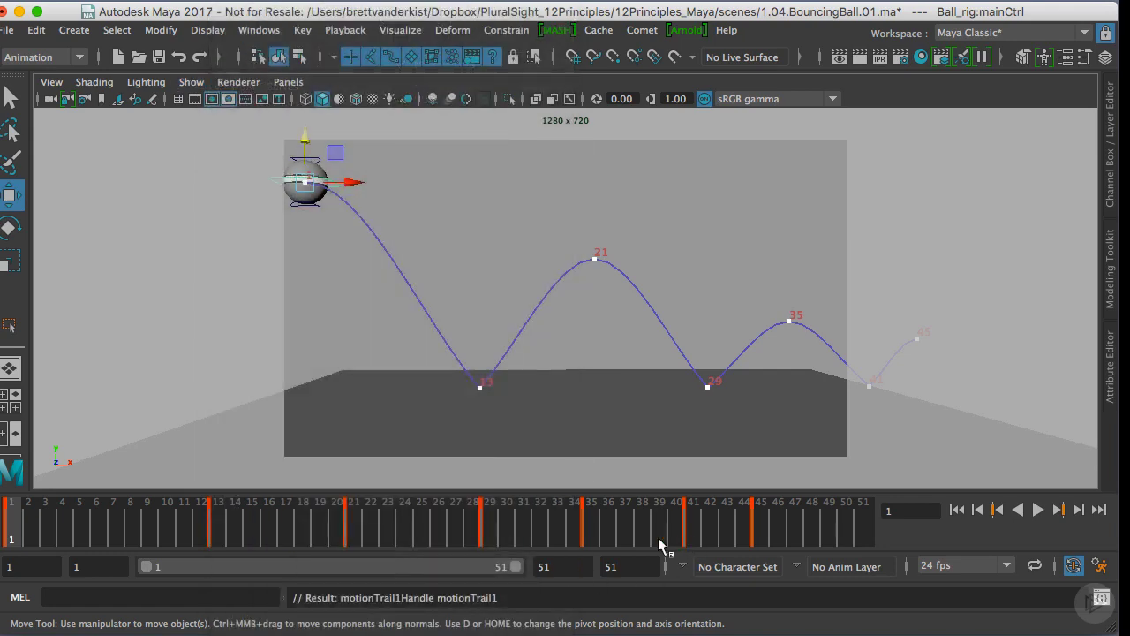
# Scrub back through the first bounce to frame 1 and reopen the Graph Editor with Shift+G.
pyautogui.moveTo(32, 533); pyautogui.dragTo(7, 541)
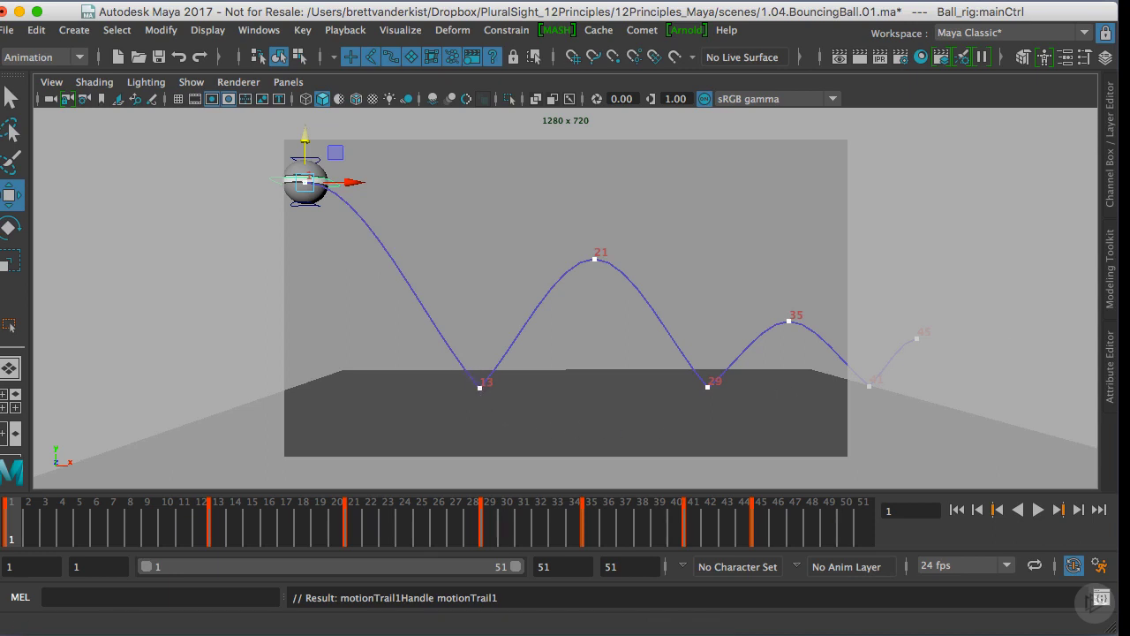
pyautogui.hotkey('shift', 'g')
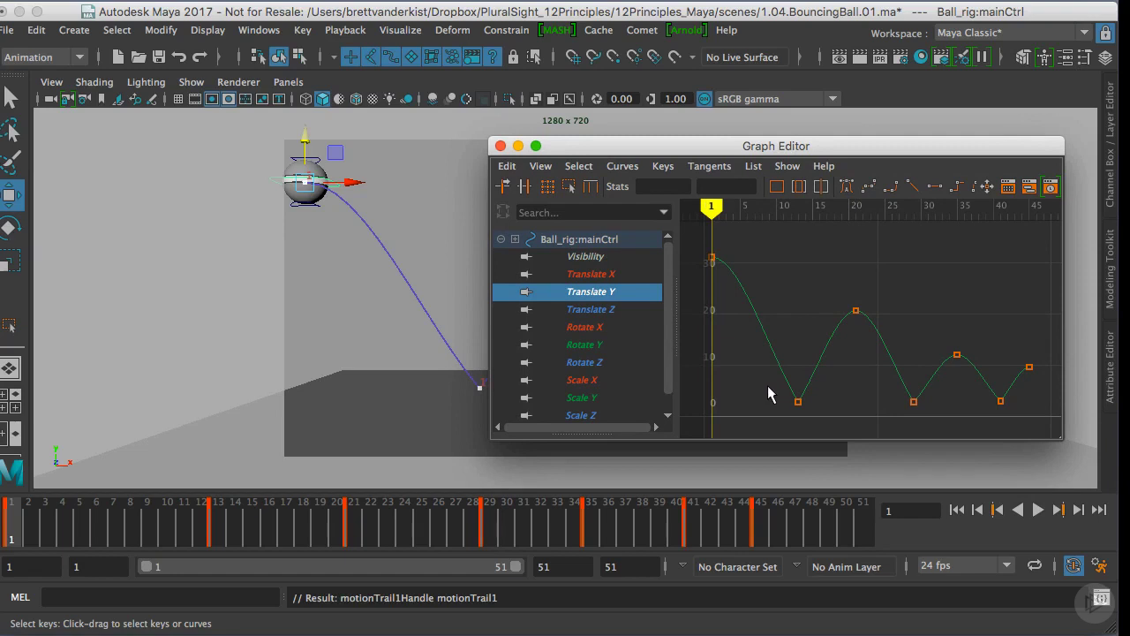
# Select the contact keys at frames 13, 29 and 41 and scrub to frame 13.
pyautogui.moveTo(768, 387); pyautogui.dragTo(823, 424)
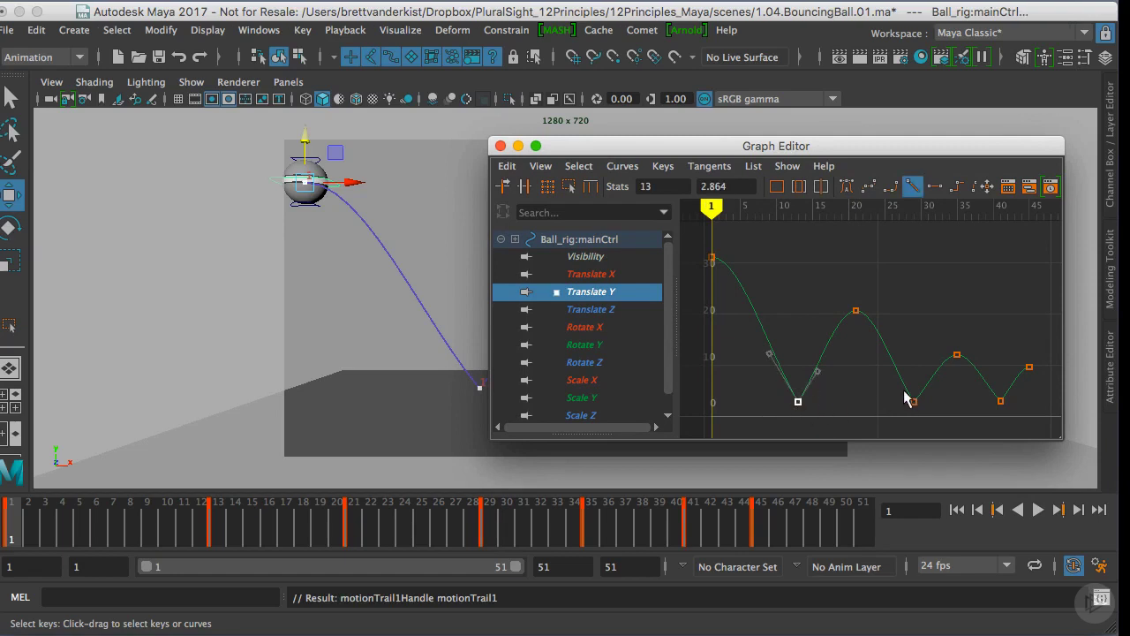
pyautogui.moveTo(941, 424); pyautogui.dragTo(987, 389)
pyautogui.moveTo(761, 146); pyautogui.dragTo(807, 116)
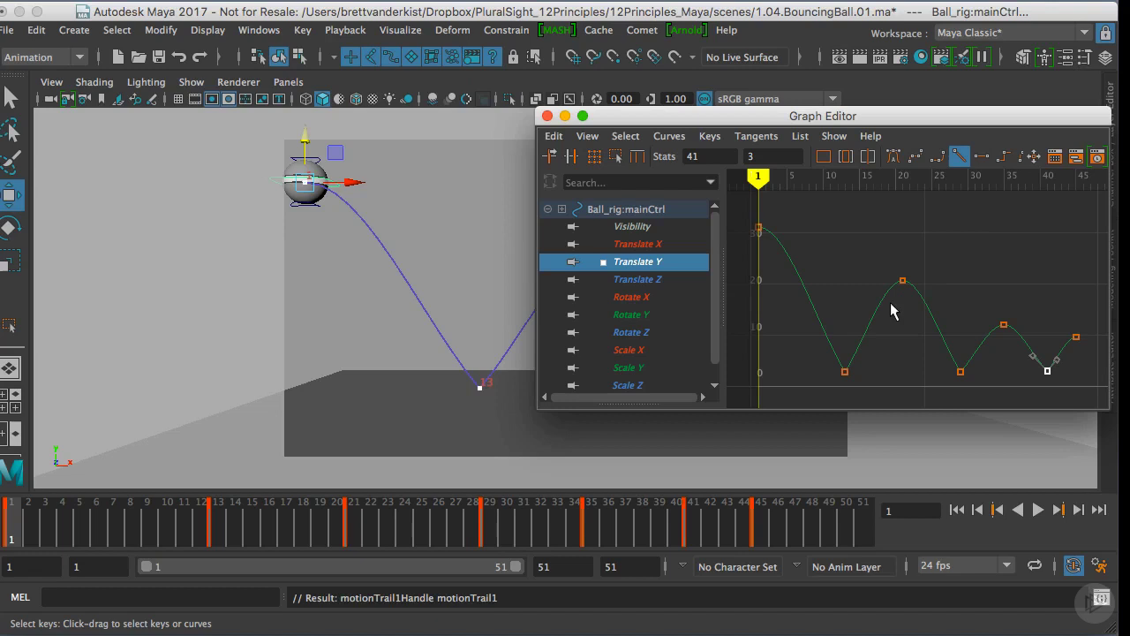
pyautogui.moveTo(144, 525); pyautogui.dragTo(218, 541)
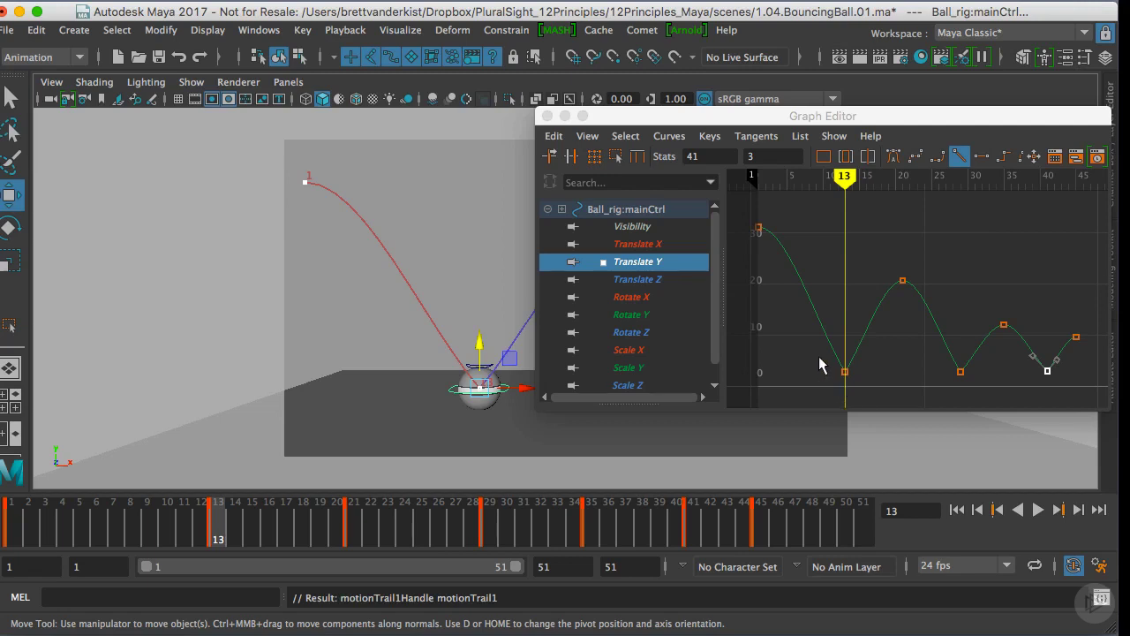
# Undo a trial frame-13 tangent edit, reselect all three contact keys, and widen the Graph Editor.
pyautogui.moveTo(821, 362); pyautogui.dragTo(876, 360)
pyautogui.moveTo(871, 341); pyautogui.dragTo(883, 360, button='middle')
pyautogui.hotkey('ctrl', 'z')
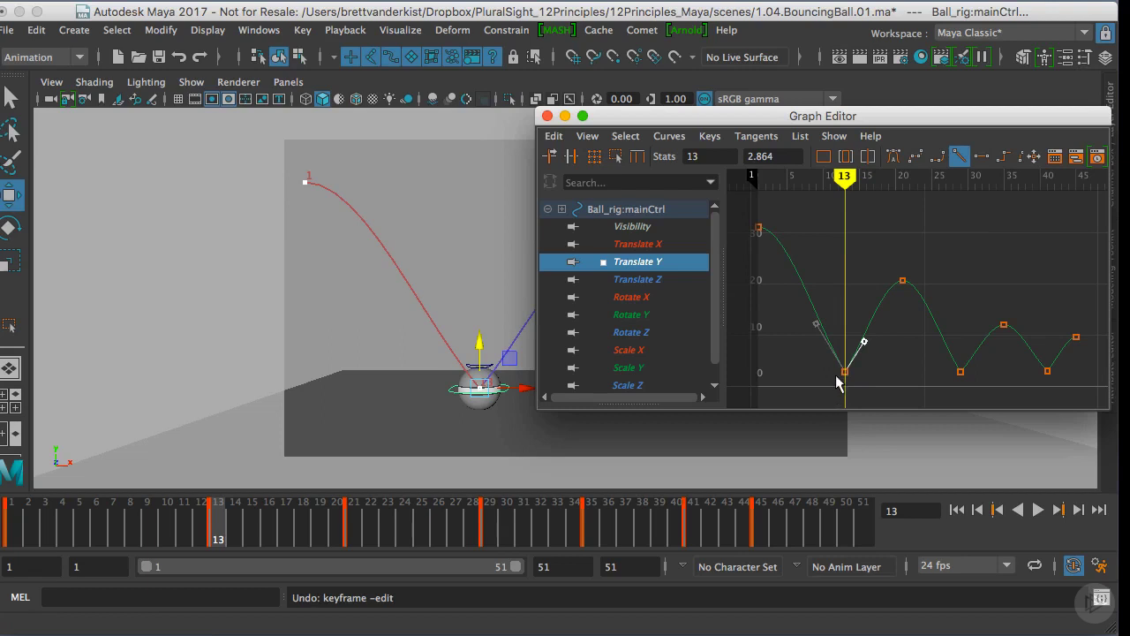
pyautogui.moveTo(814, 387); pyautogui.dragTo(1090, 368)
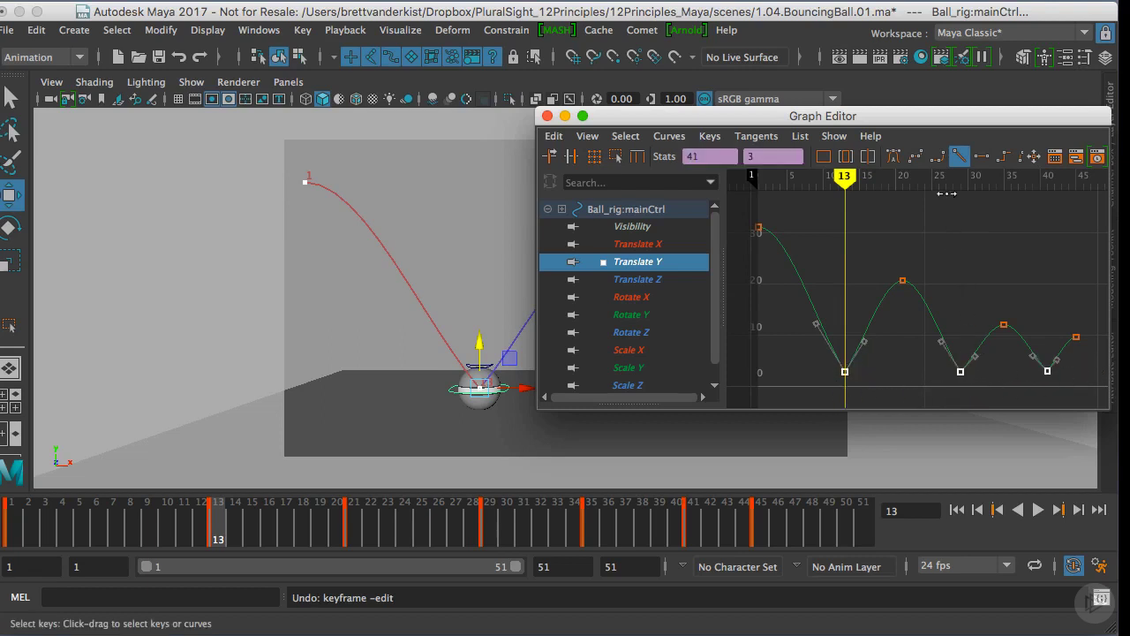
pyautogui.moveTo(1034, 120); pyautogui.dragTo(800, 106)
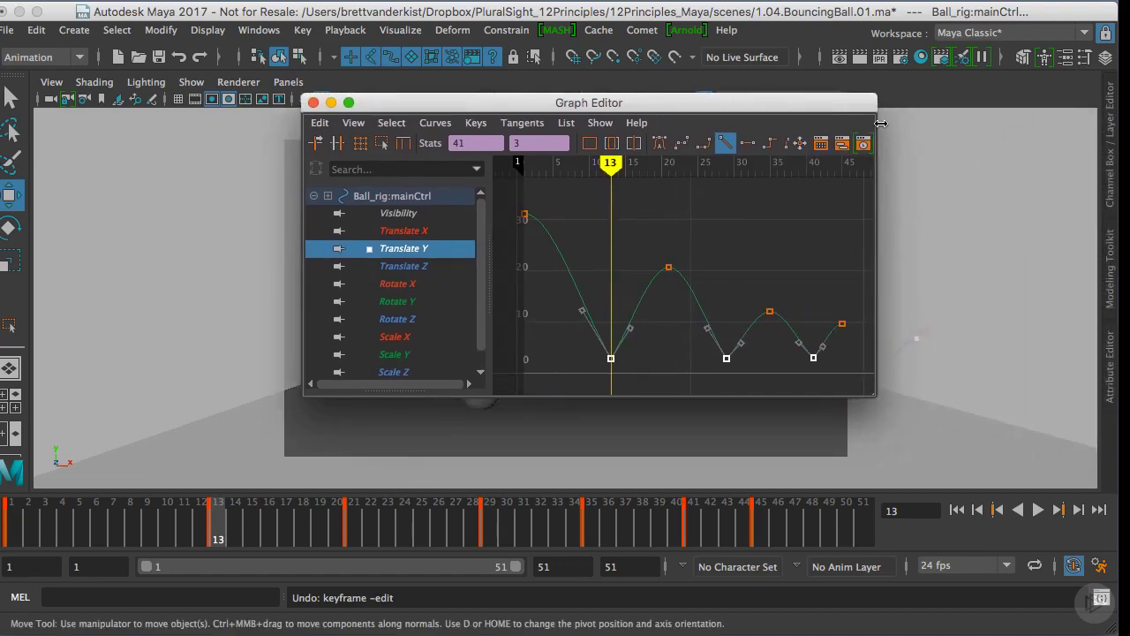
pyautogui.moveTo(875, 124); pyautogui.dragTo(1085, 124)
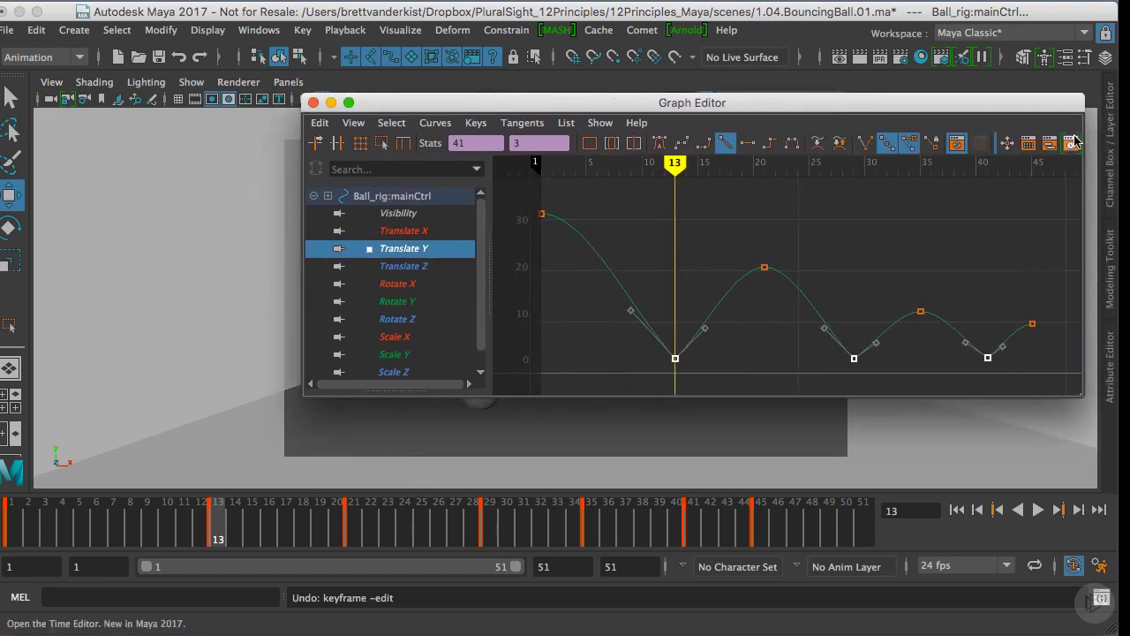
# Break the contact-key tangents and angle the frame-13 in and out tangents into a sharp V.
pyautogui.click(866, 146)
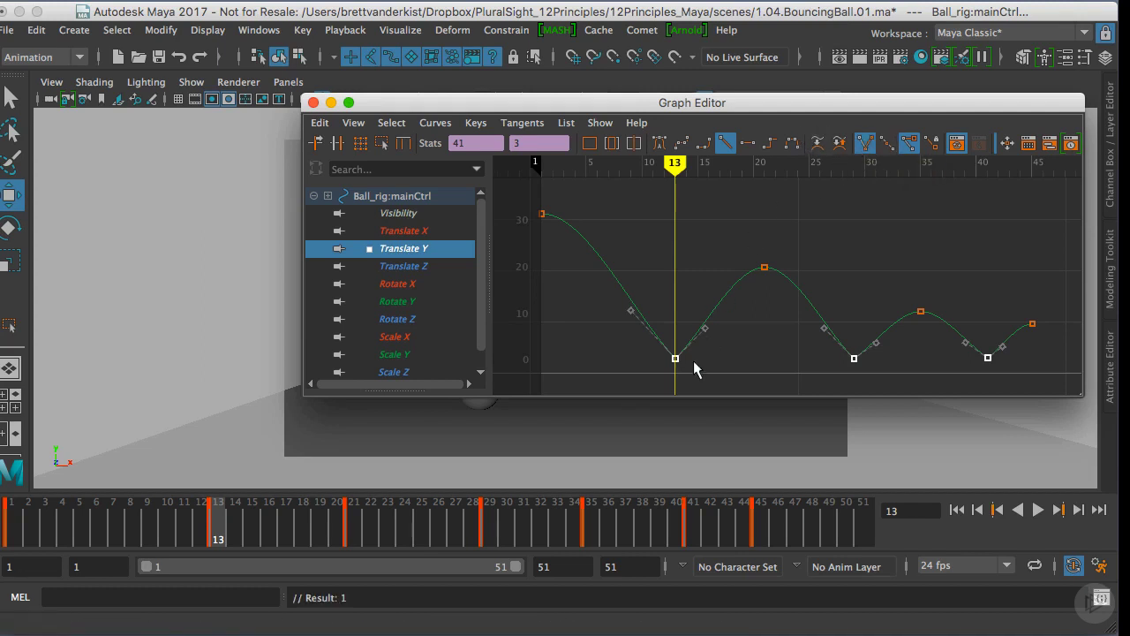
pyautogui.click(705, 329)
pyautogui.moveTo(706, 330); pyautogui.dragTo(722, 320, button='middle')
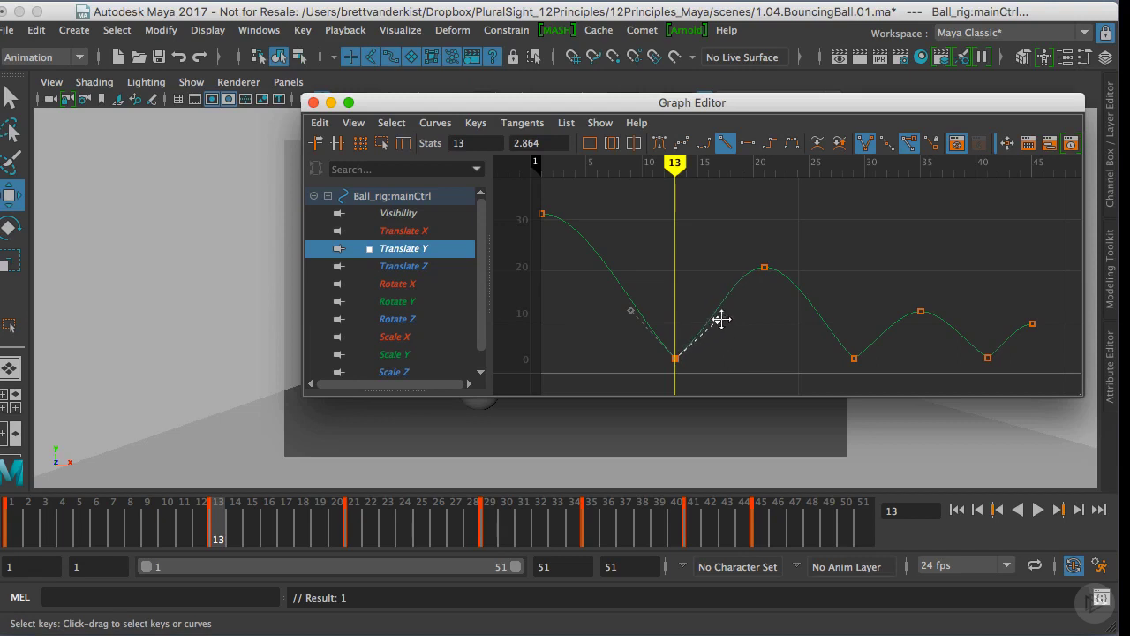
pyautogui.hotkey('ctrl', 'z')
pyautogui.click(631, 309)
pyautogui.moveTo(631, 309); pyautogui.dragTo(615, 279, button='middle')
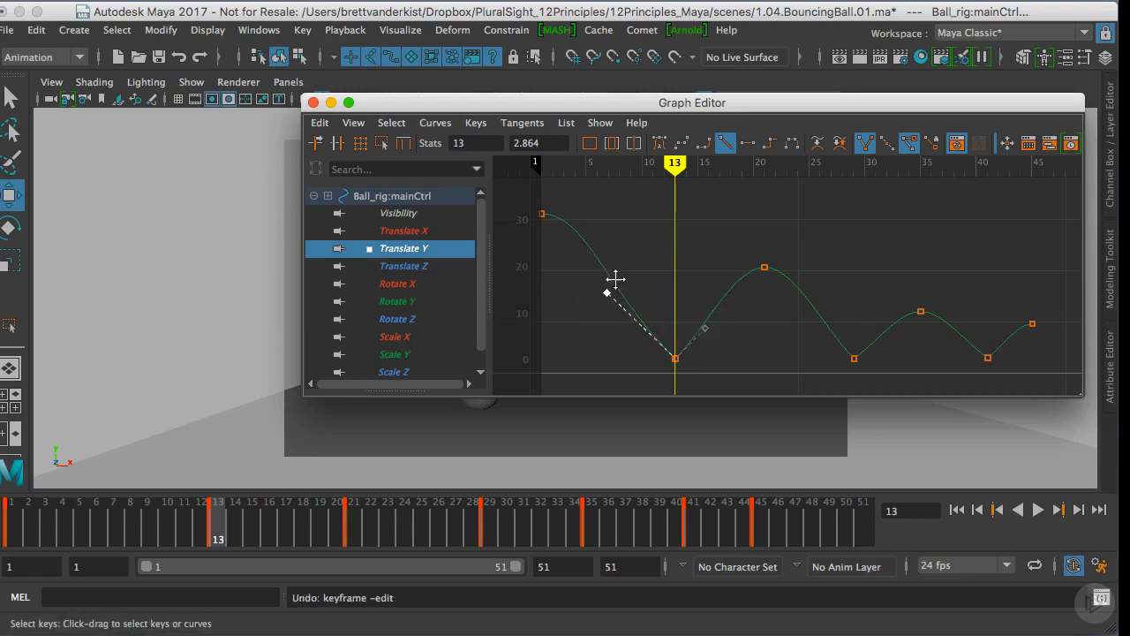
pyautogui.hotkey('ctrl', 'z')
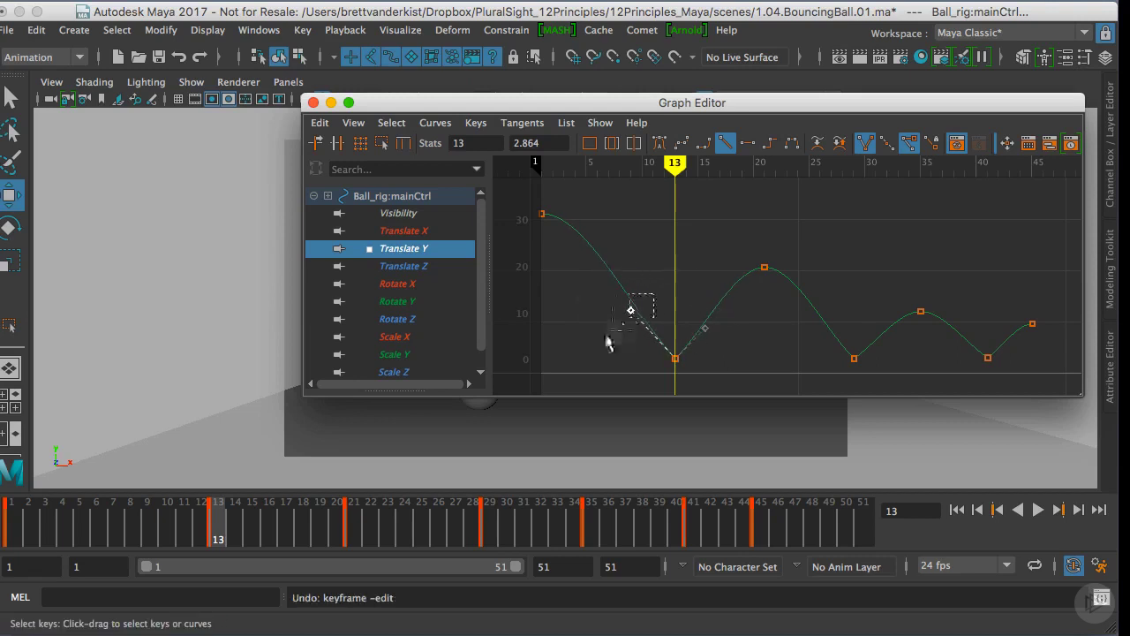
pyautogui.moveTo(641, 309); pyautogui.dragTo(651, 296, button='middle')
pyautogui.moveTo(684, 316); pyautogui.dragTo(726, 334)
pyautogui.moveTo(727, 334); pyautogui.dragTo(712, 319, button='middle')
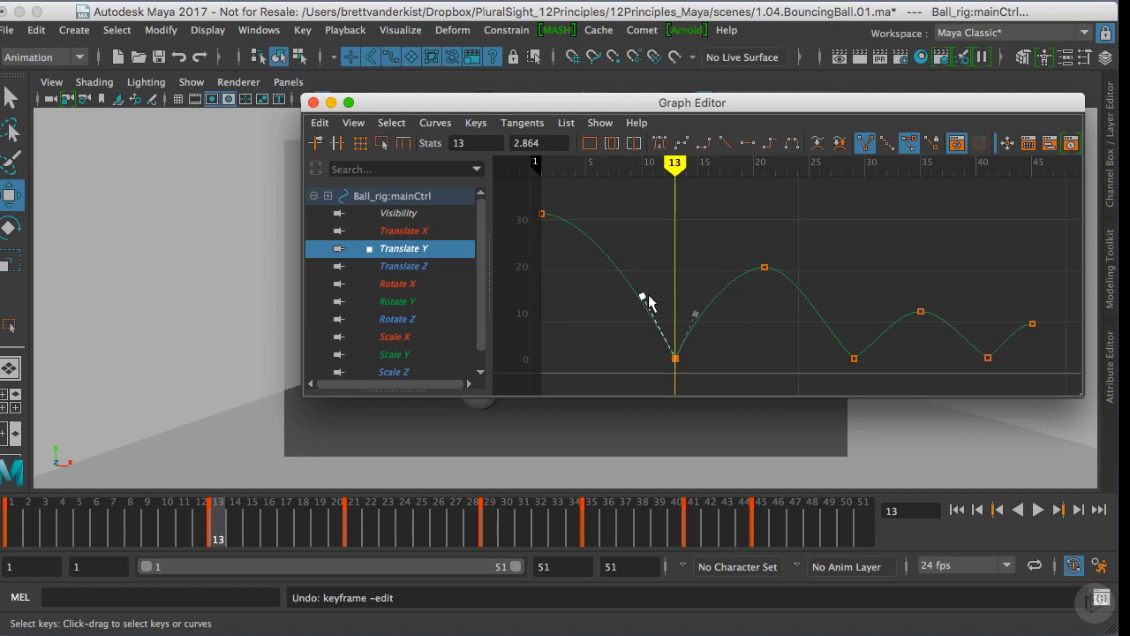
pyautogui.moveTo(649, 303); pyautogui.dragTo(670, 289, button='middle')
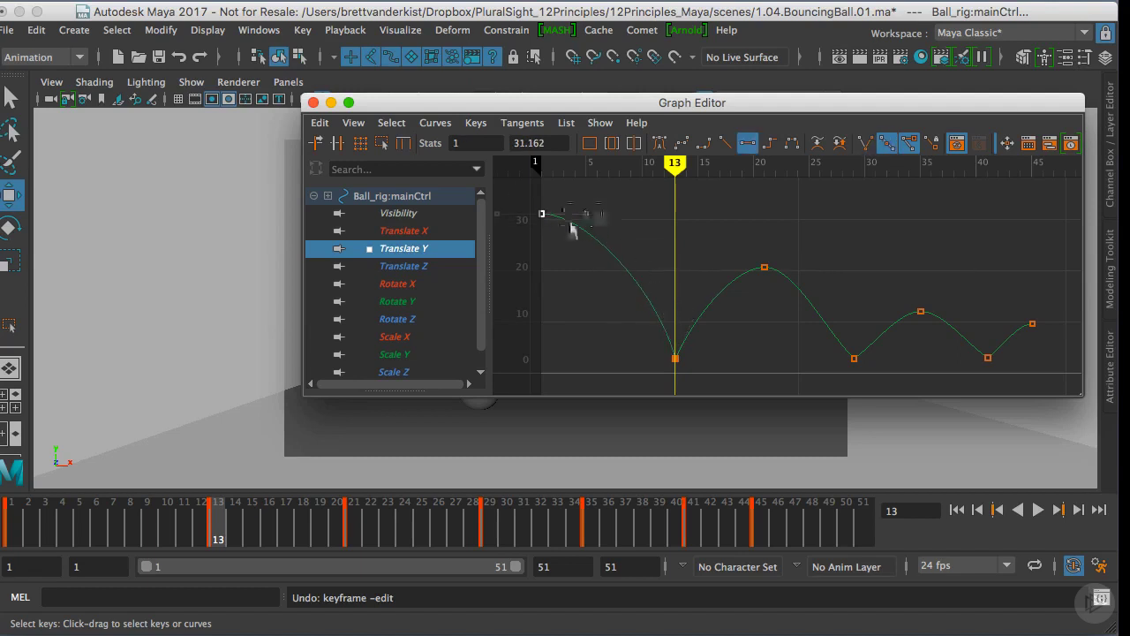
# Steepen the frame-29 tangents into a sharp point and start shaping the frame-41 in-tangent.
pyautogui.moveTo(539, 208); pyautogui.dragTo(591, 217)
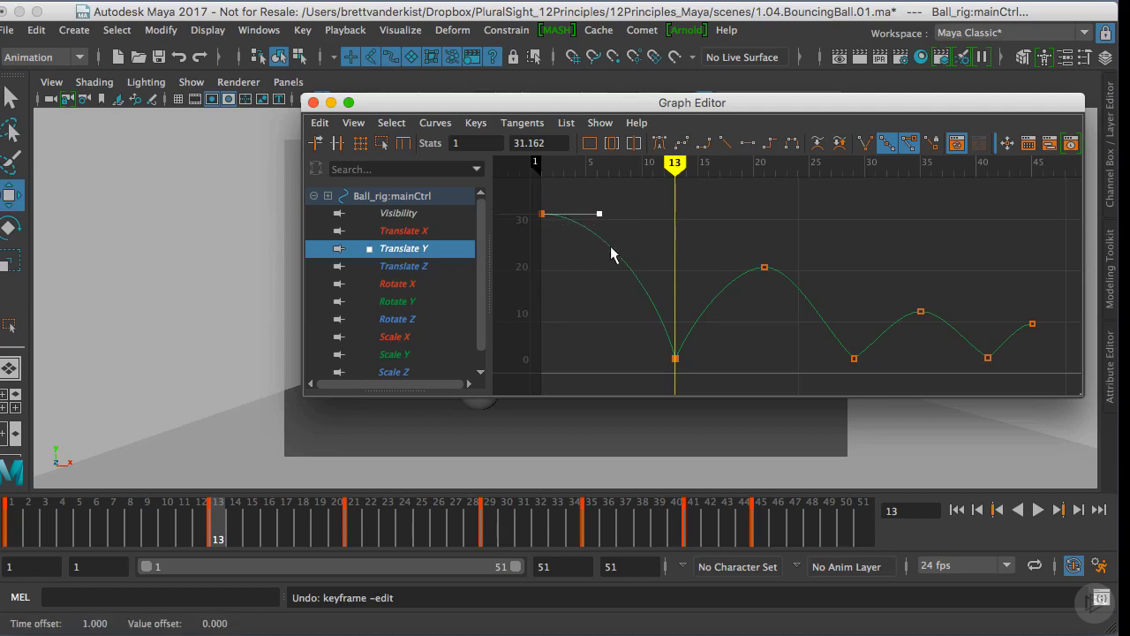
pyautogui.moveTo(738, 250); pyautogui.dragTo(840, 323)
pyautogui.moveTo(839, 323); pyautogui.dragTo(881, 328, button='middle')
pyautogui.click(876, 343)
pyautogui.moveTo(1009, 375); pyautogui.dragTo(1015, 340)
pyautogui.click(968, 339)
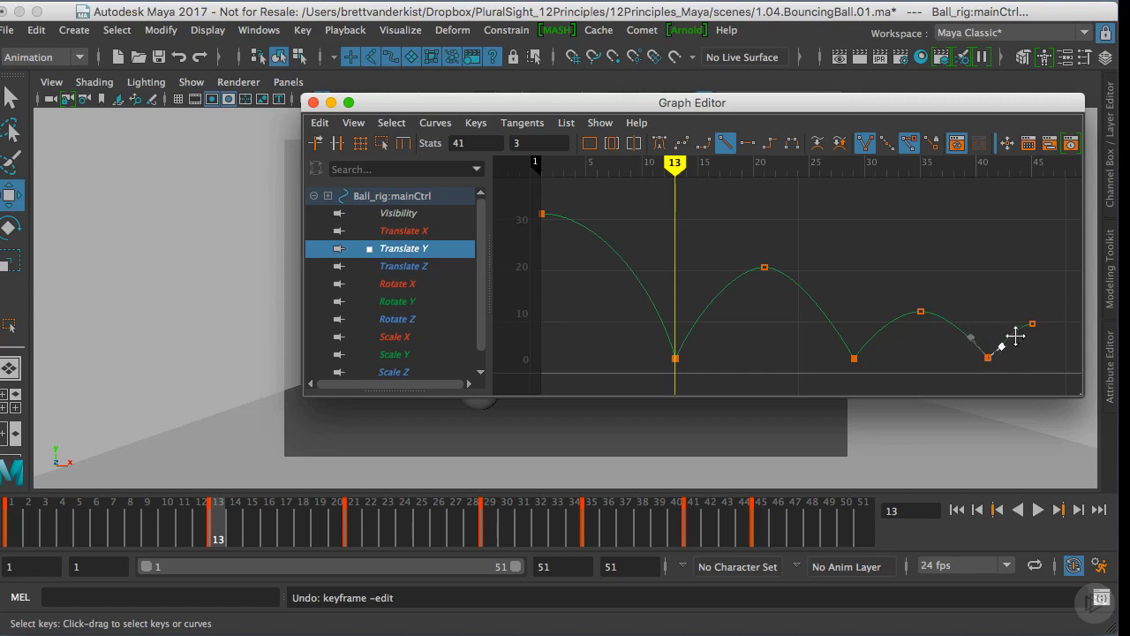
# Select the bounce-peak keys at frames 21, 35 and 45 in the Graph Editor.
pyautogui.moveTo(796, 295); pyautogui.dragTo(907, 294)
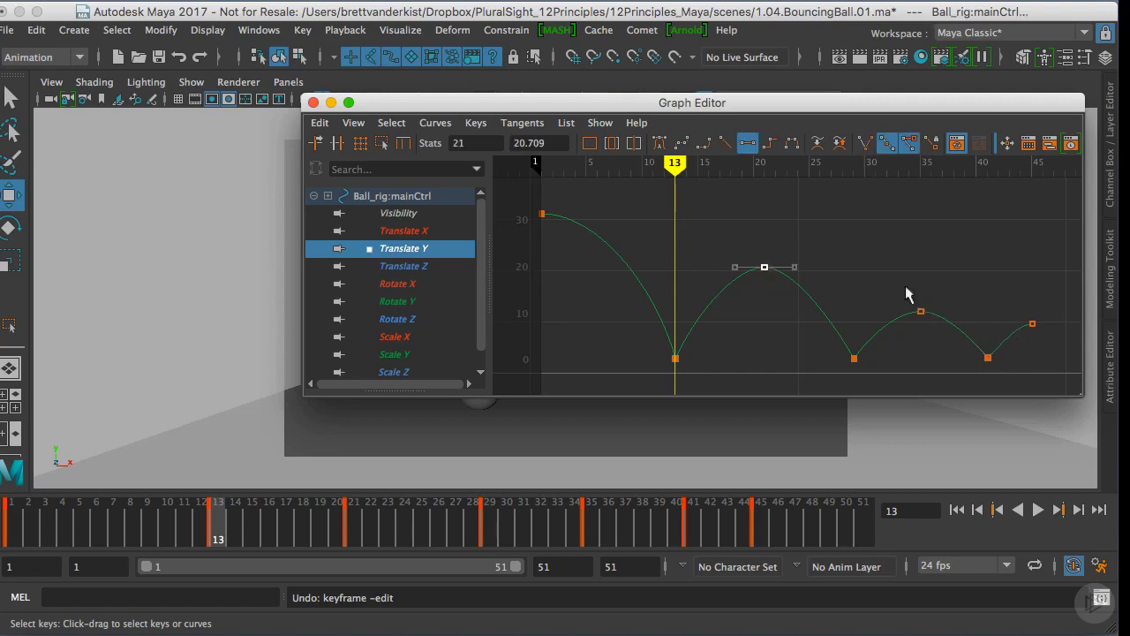
pyautogui.moveTo(951, 338); pyautogui.dragTo(951, 339)
pyautogui.moveTo(1052, 336); pyautogui.dragTo(1053, 336)
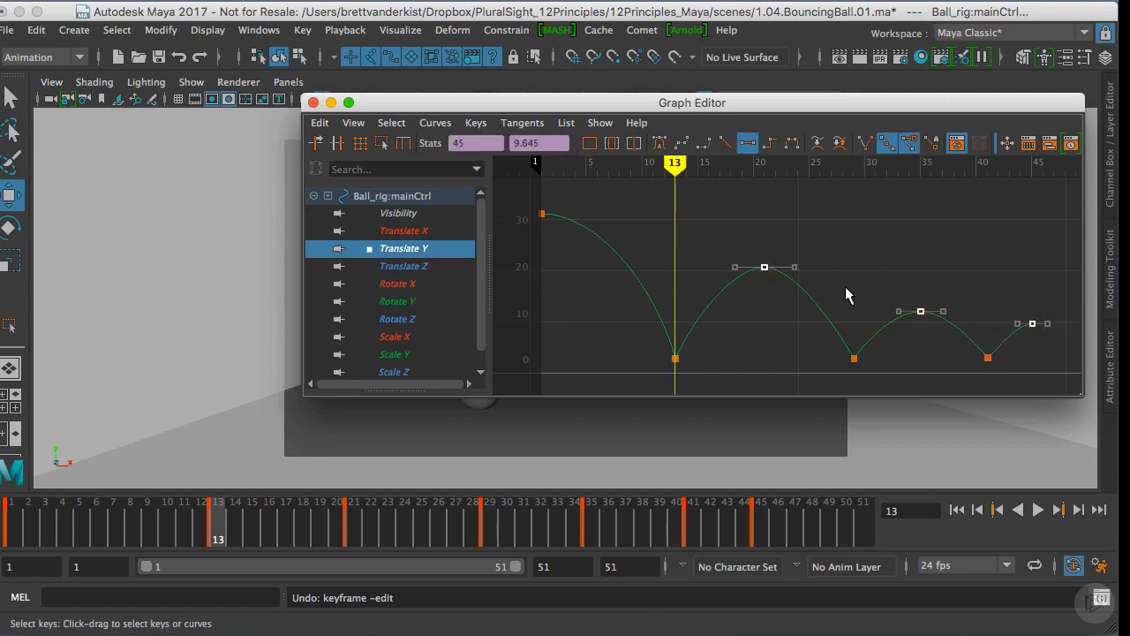
pyautogui.moveTo(811, 278); pyautogui.dragTo(927, 287)
pyautogui.moveTo(964, 327); pyautogui.dragTo(965, 328)
# Make the three peak tangents flat with slightly shorter handles, then slide the Graph Editor off-screen.
pyautogui.moveTo(1038, 351); pyautogui.dragTo(1056, 345, button='middle')
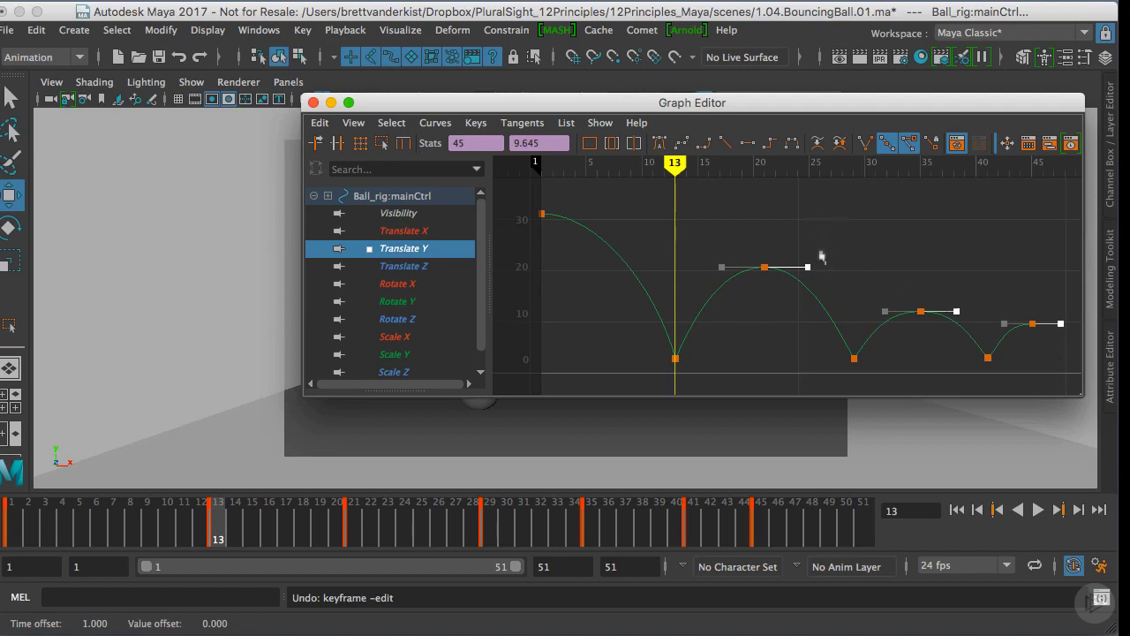
pyautogui.moveTo(821, 256); pyautogui.dragTo(832, 278, button='middle')
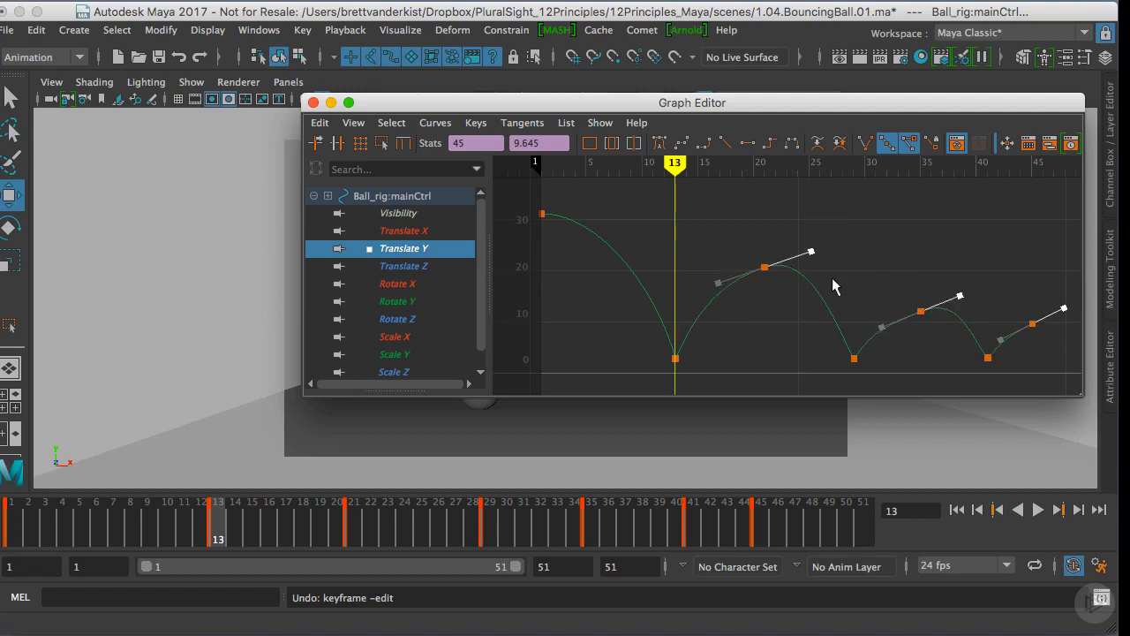
pyautogui.press('z')
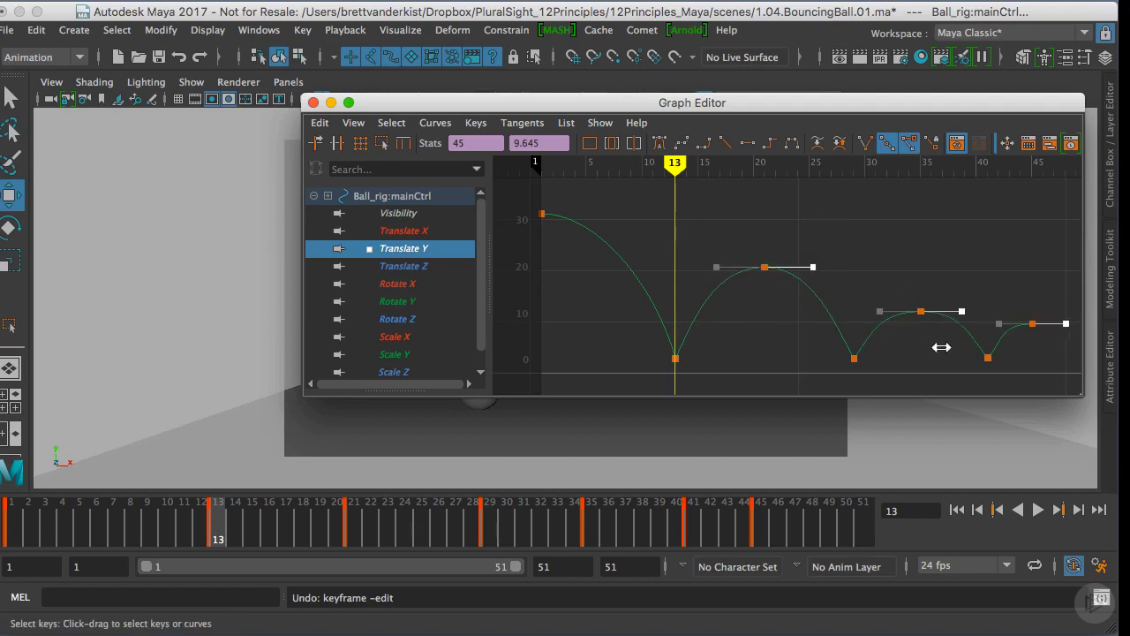
pyautogui.moveTo(941, 348); pyautogui.dragTo(935, 346, button='middle')
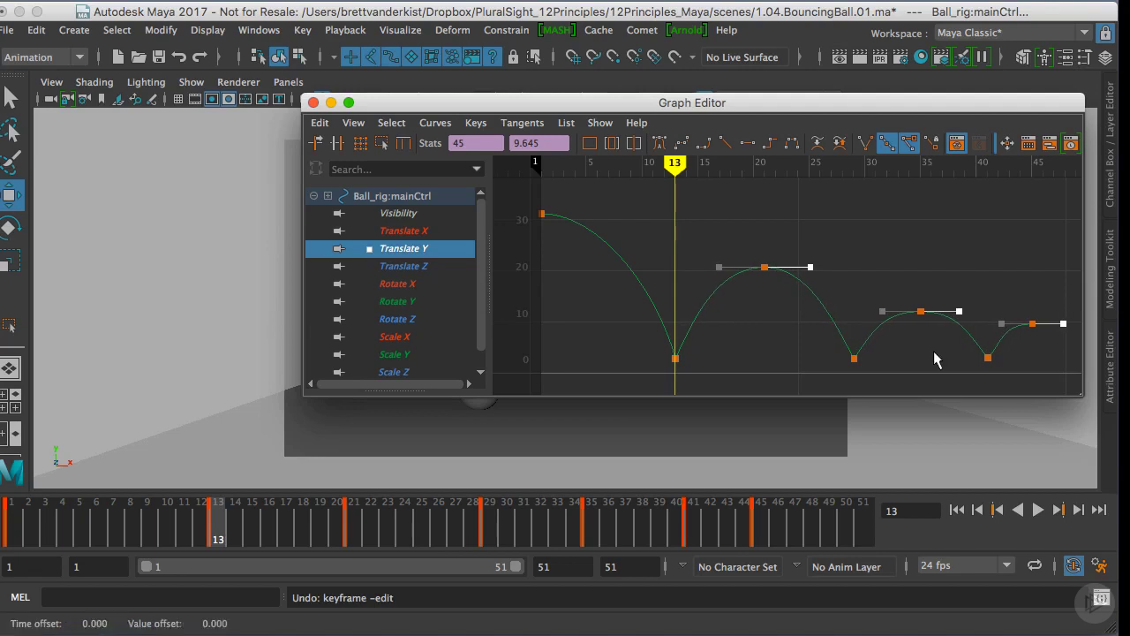
pyautogui.moveTo(919, 104); pyautogui.dragTo(1129, 174)
pyautogui.click(1114, 172)
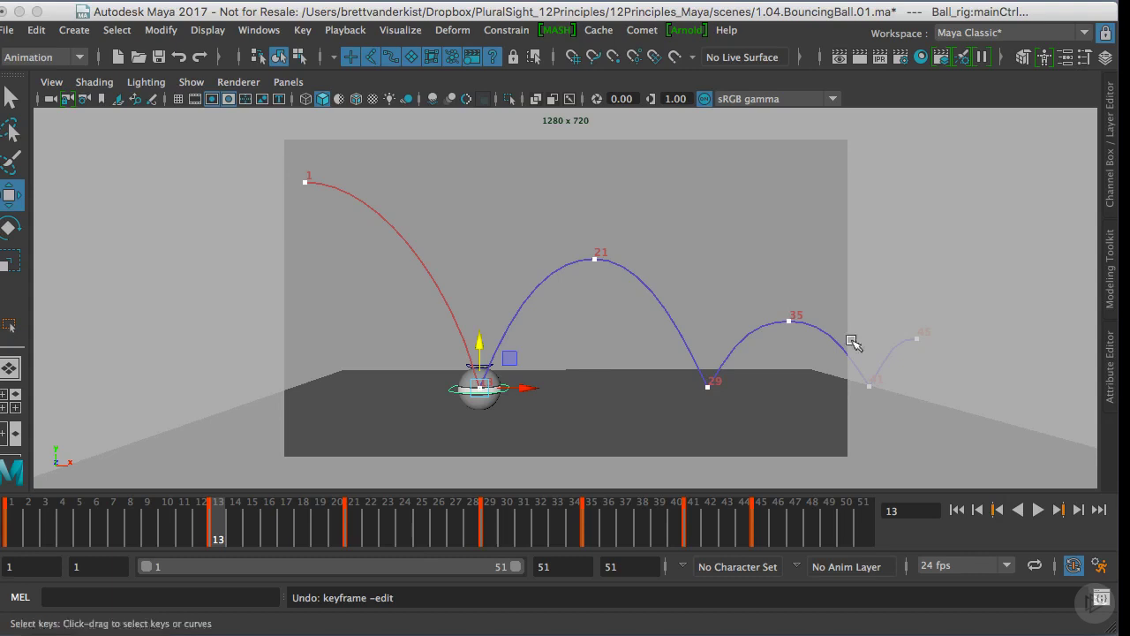
pyautogui.click(538, 358)
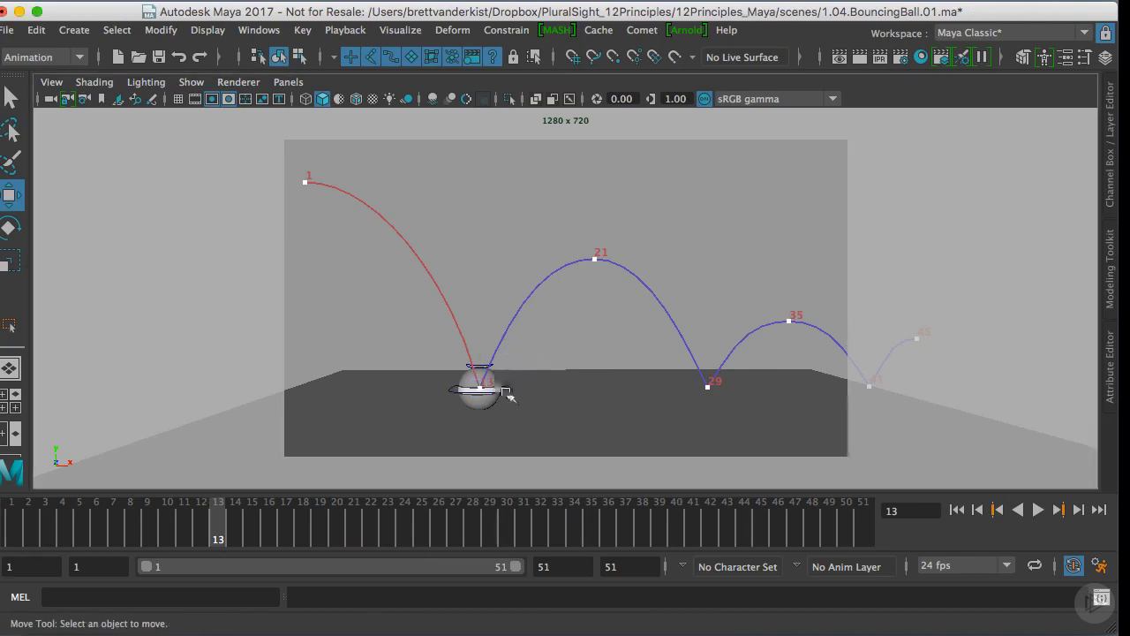
pyautogui.click(487, 386)
pyautogui.moveTo(477, 342); pyautogui.dragTo(476, 341)
pyautogui.hotkey('ctrl', 'z')
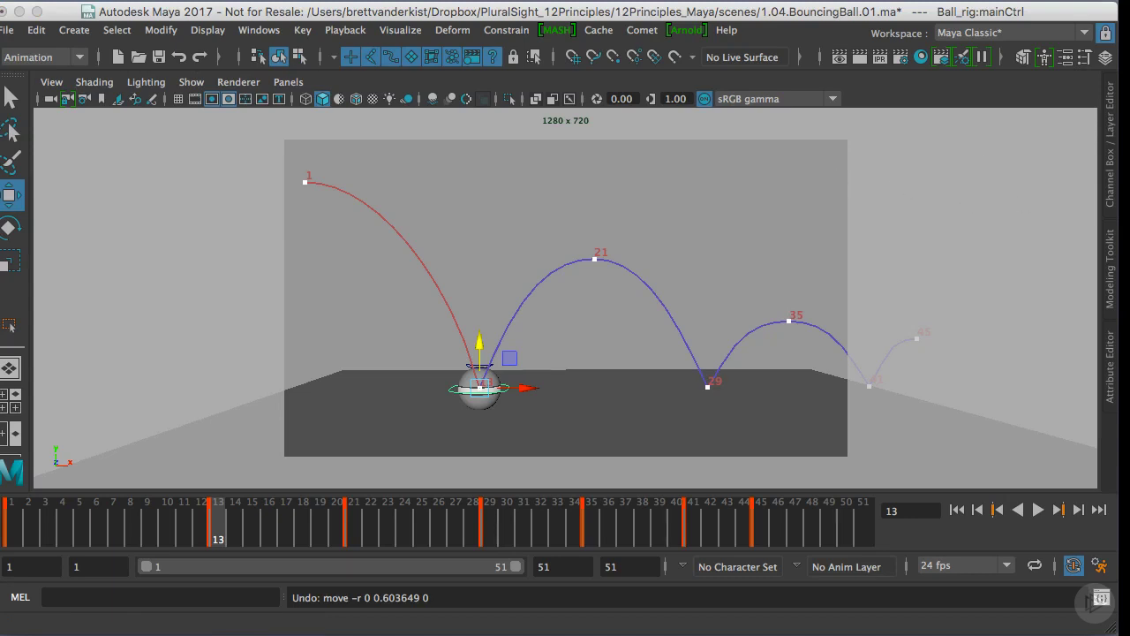
pyautogui.moveTo(1129, 172); pyautogui.dragTo(846, 174)
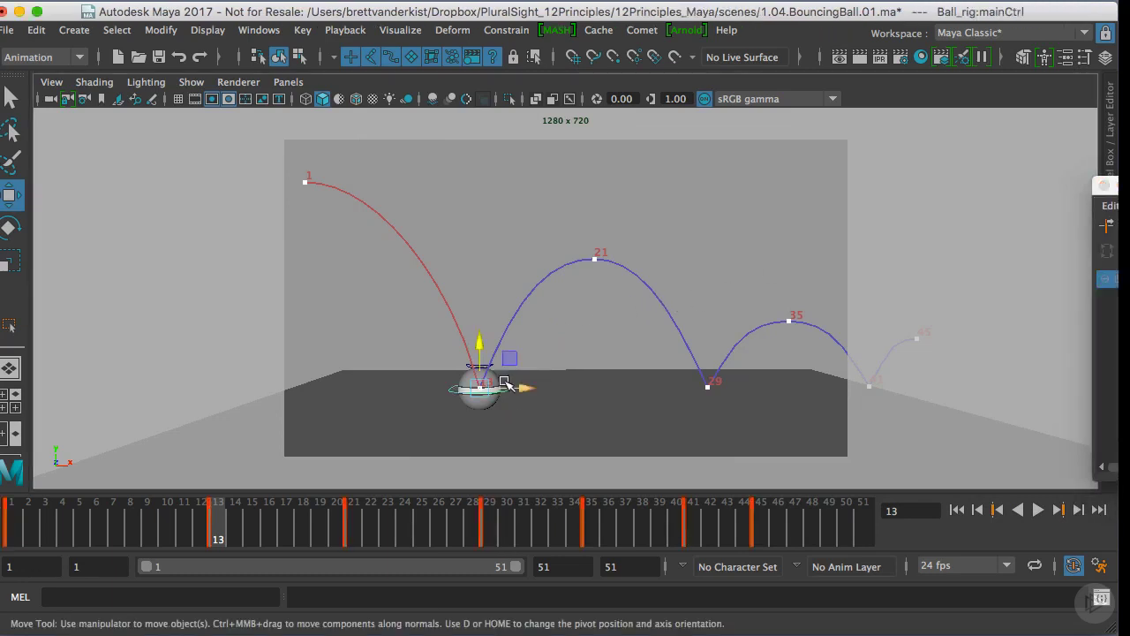
pyautogui.moveTo(479, 342); pyautogui.dragTo(481, 334)
pyautogui.press('z')
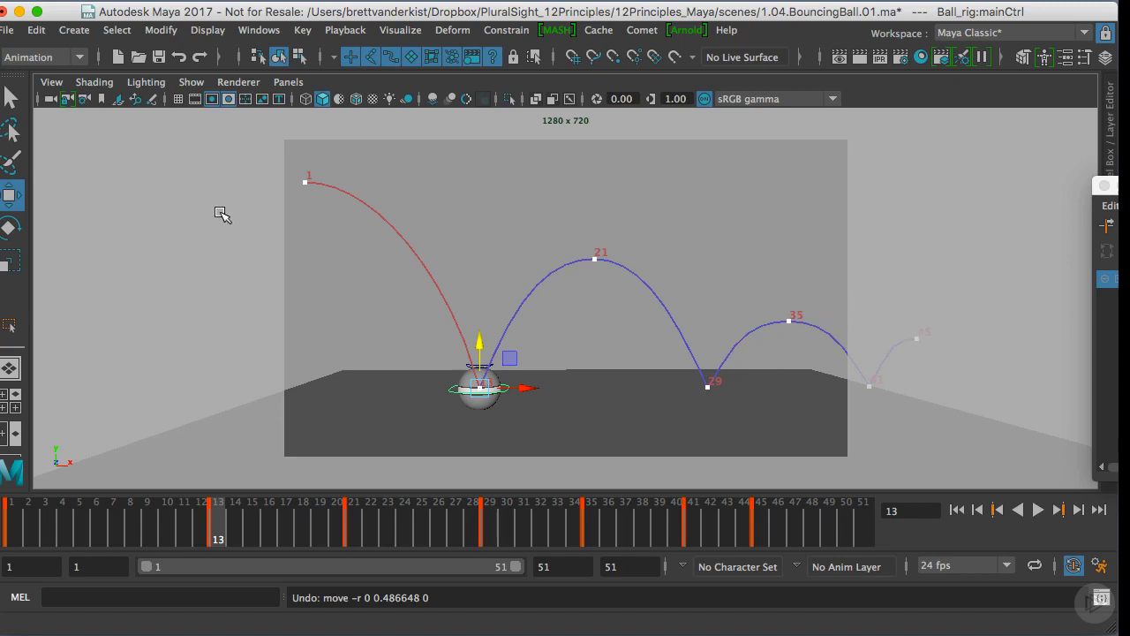
# Play the bounce with Alt+V, stop at frame 32, and reopen the Graph Editor.
pyautogui.hotkey('alt', 'v')
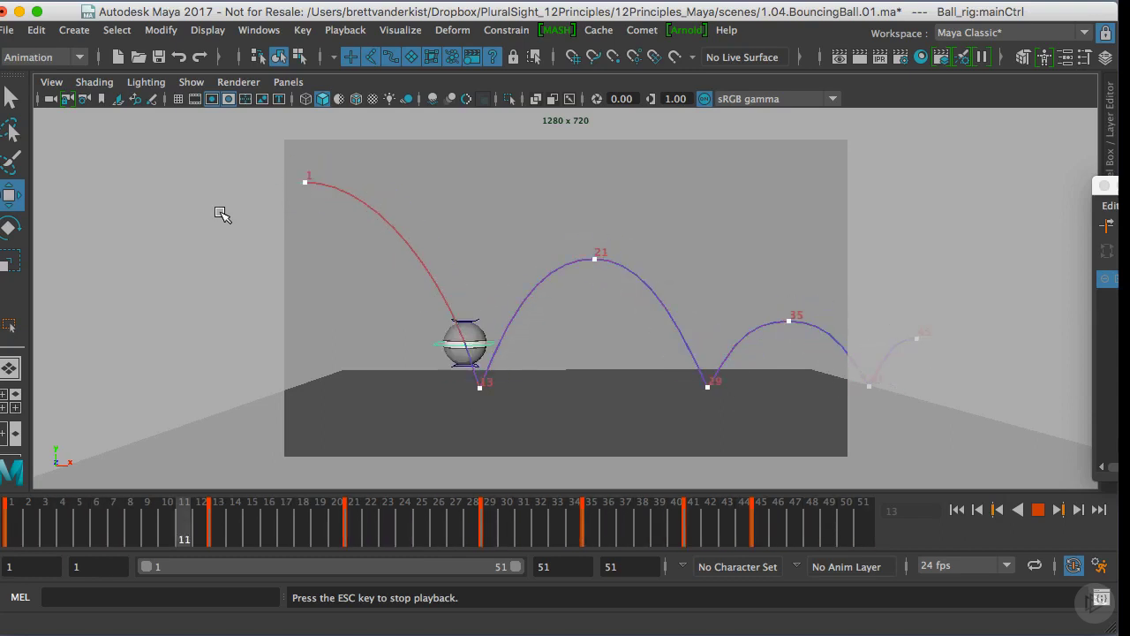
pyautogui.press('Escape')
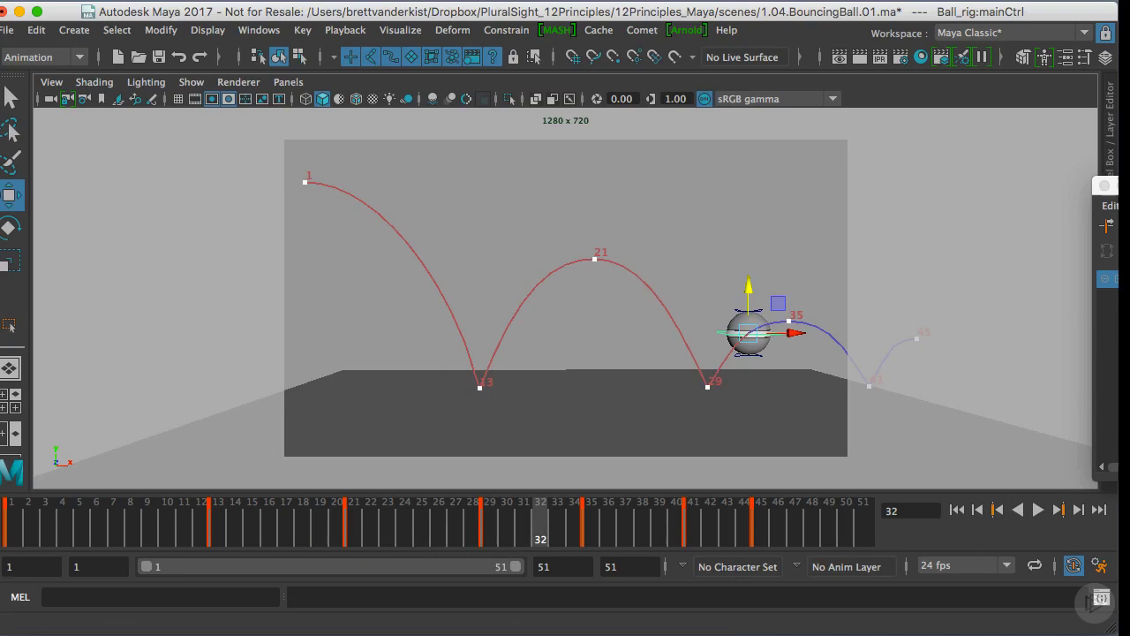
pyautogui.hotkey('shift', 'g')
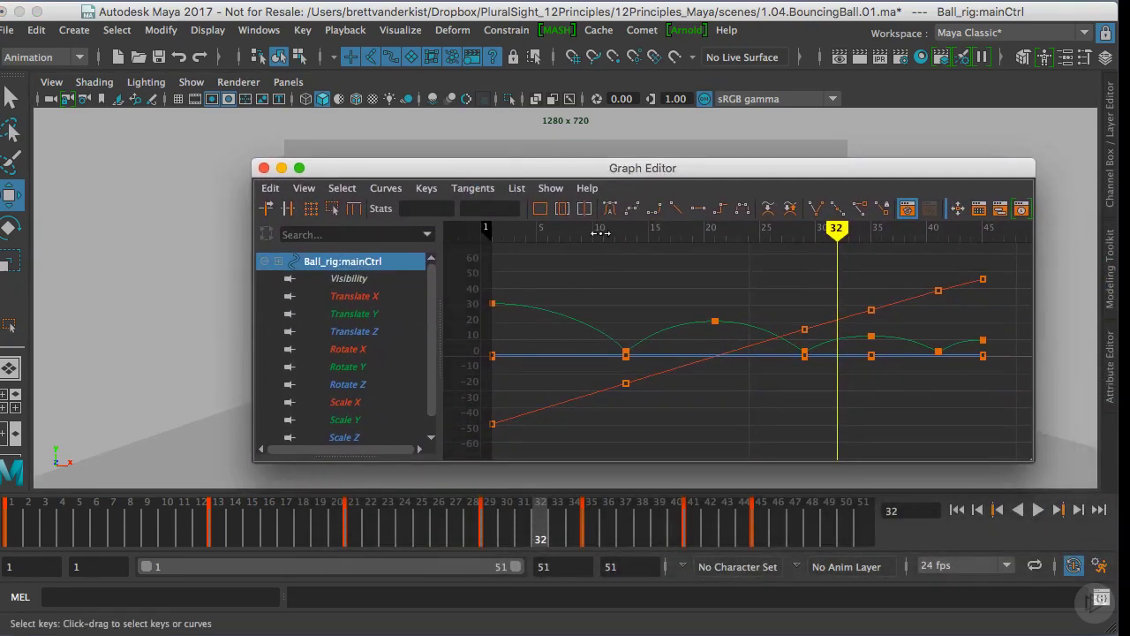
# Switch every curve to linear tangents and play from frame 1 to compare the motion.
pyautogui.click(675, 208)
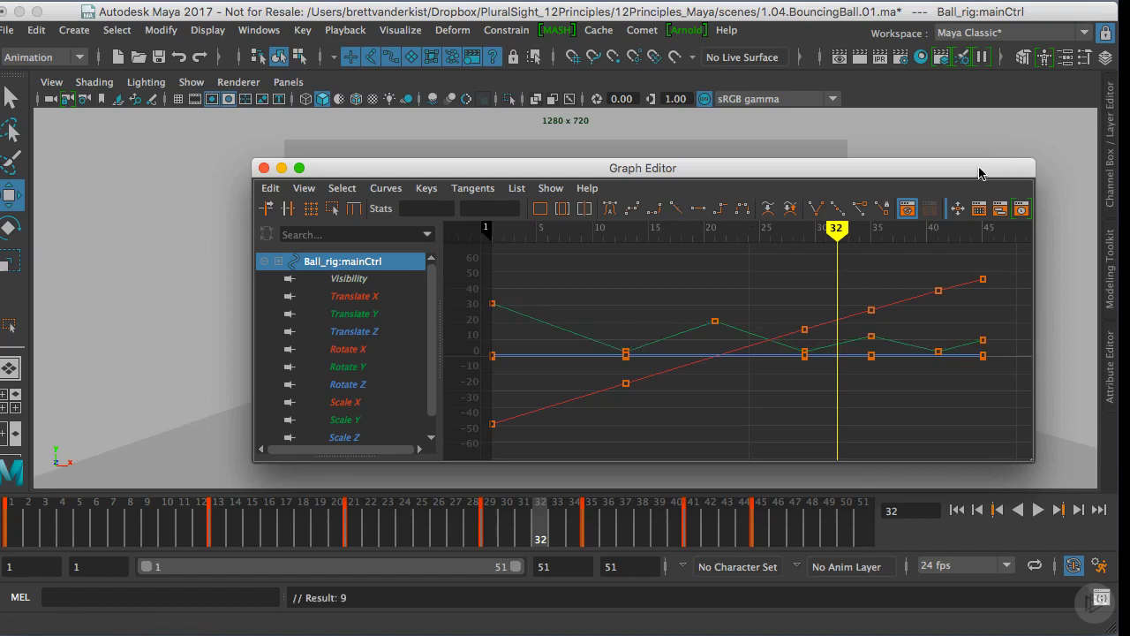
pyautogui.hotkey('shift', 'g')
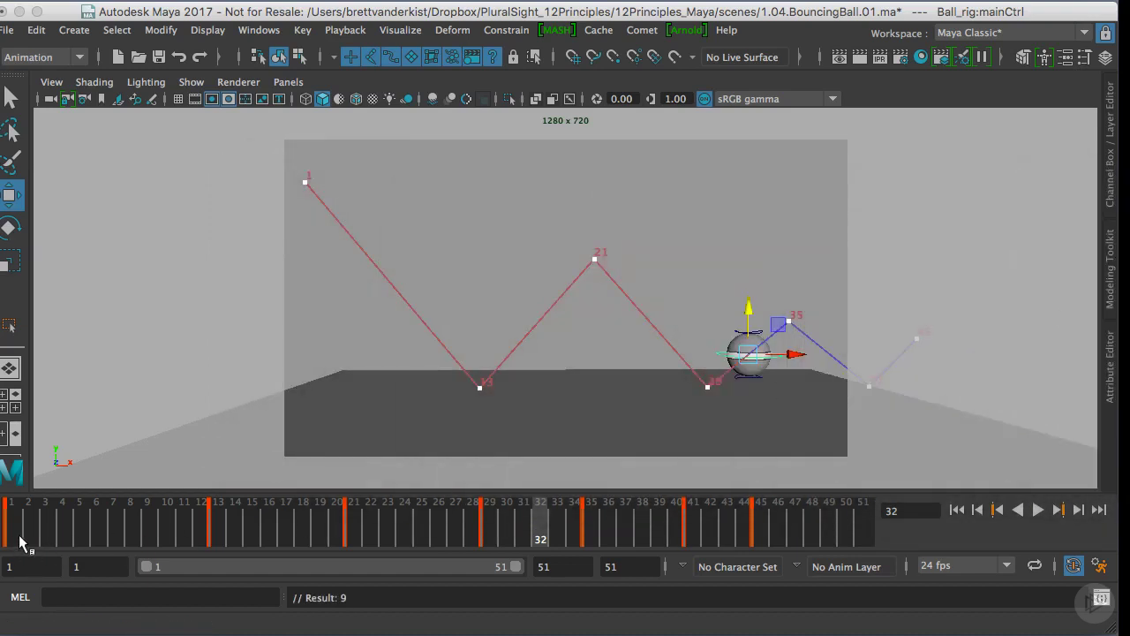
pyautogui.click(13, 538)
pyautogui.hotkey('alt', 'v')
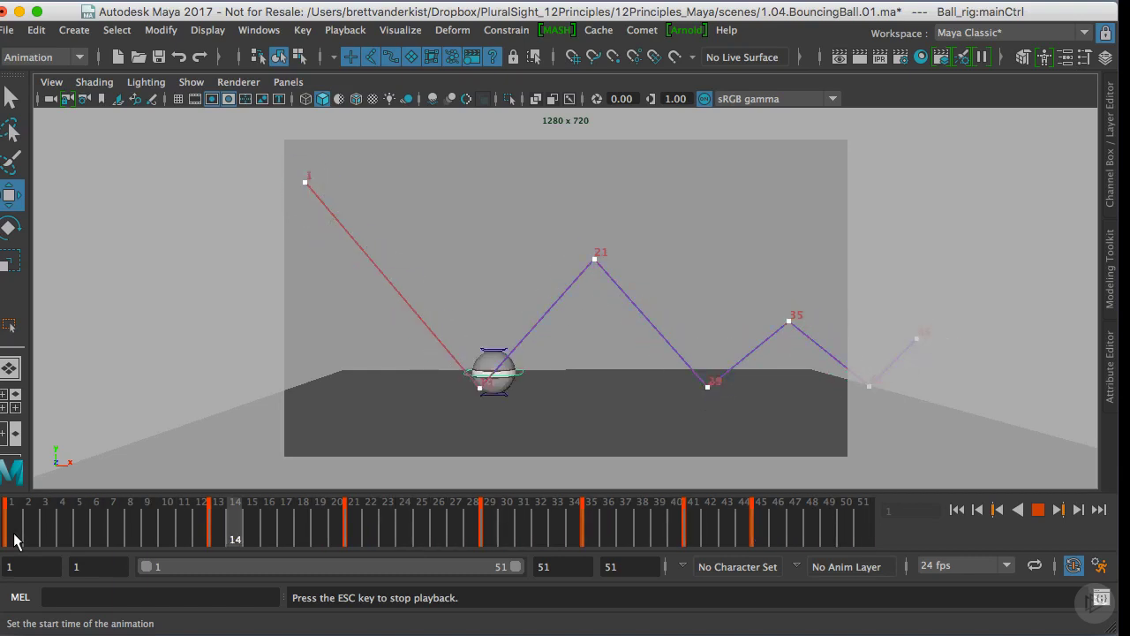
pyautogui.press('Escape')
# Undo back to the spline tangents, restoring the rounded arcs, and play the animation again.
pyautogui.hotkey('ctrl', 'z')
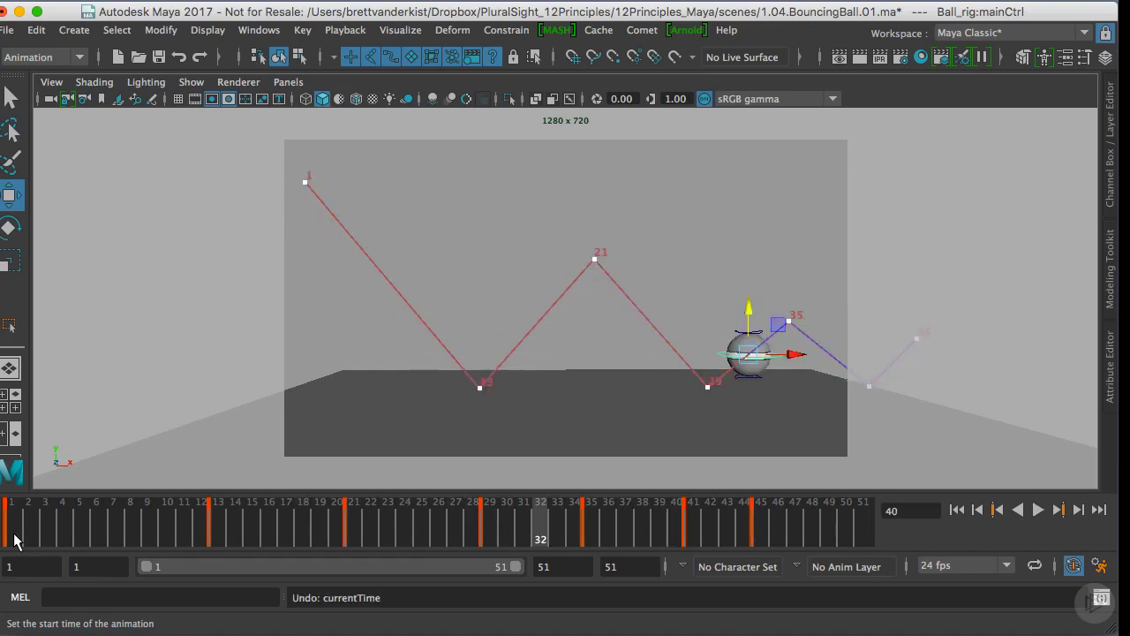
pyautogui.hotkey('ctrl', 'z')
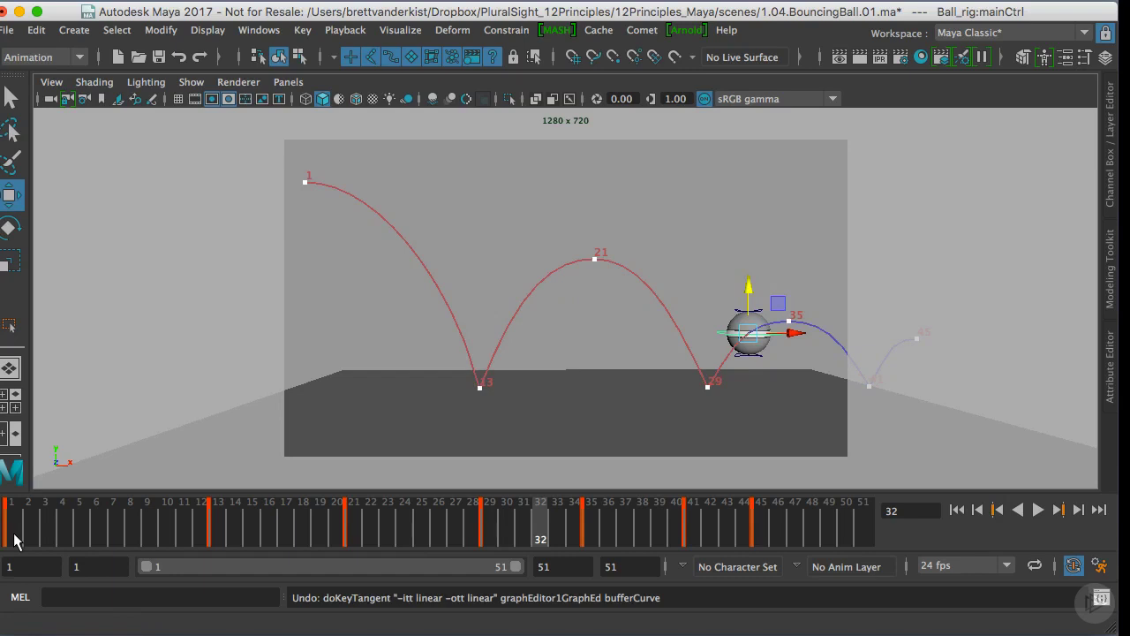
pyautogui.hotkey('alt', 'v')
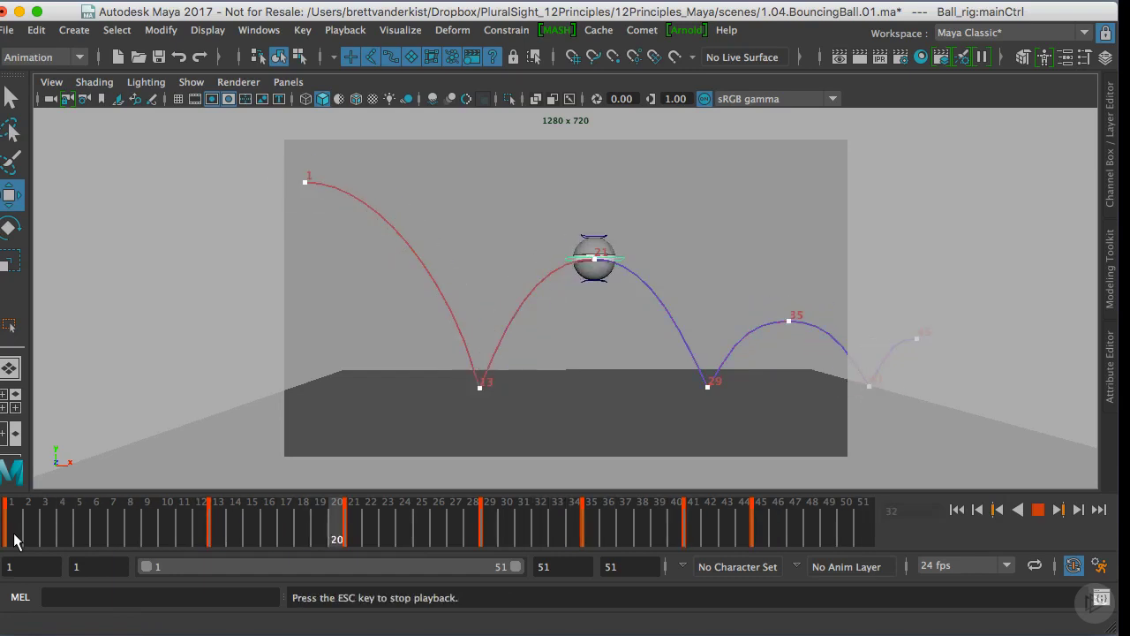